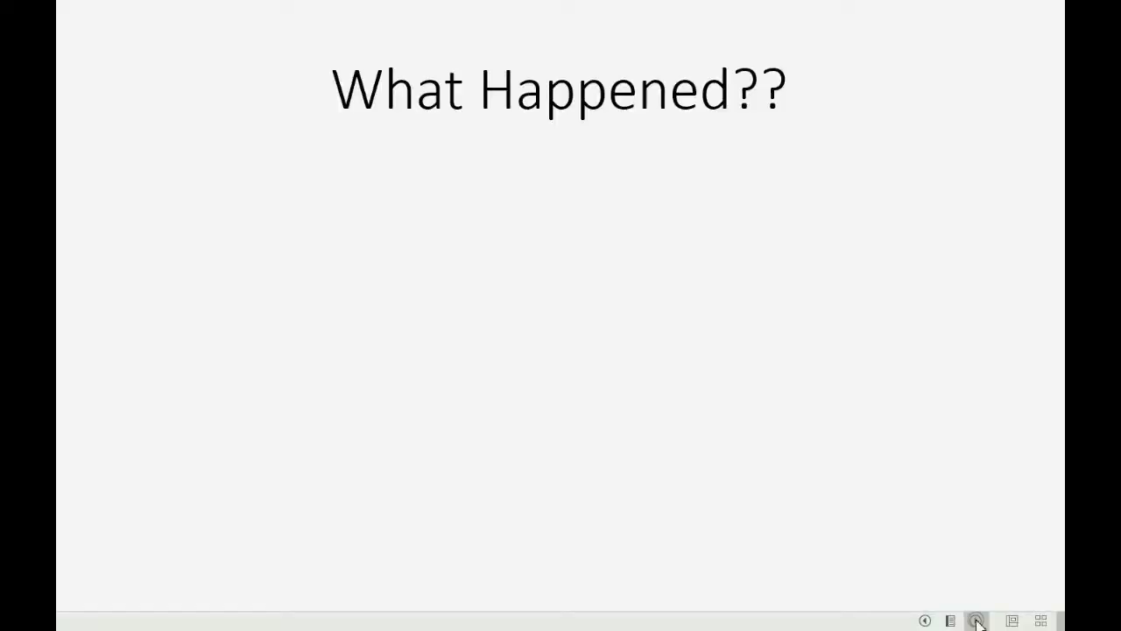
key("Right")
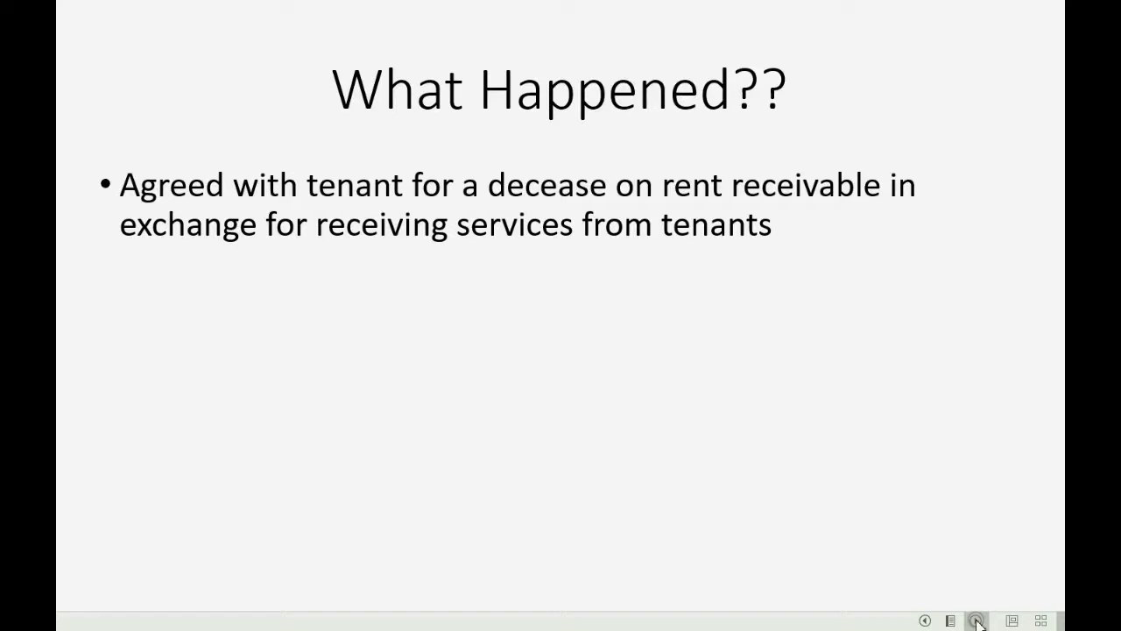
left_click(977, 620)
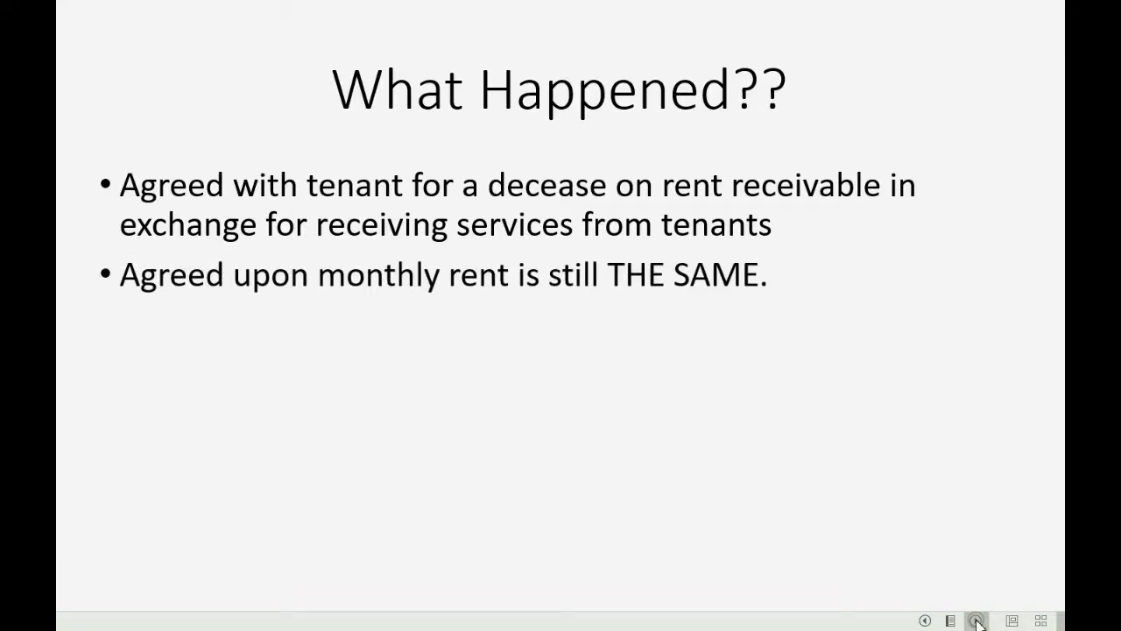
left_click(976, 620)
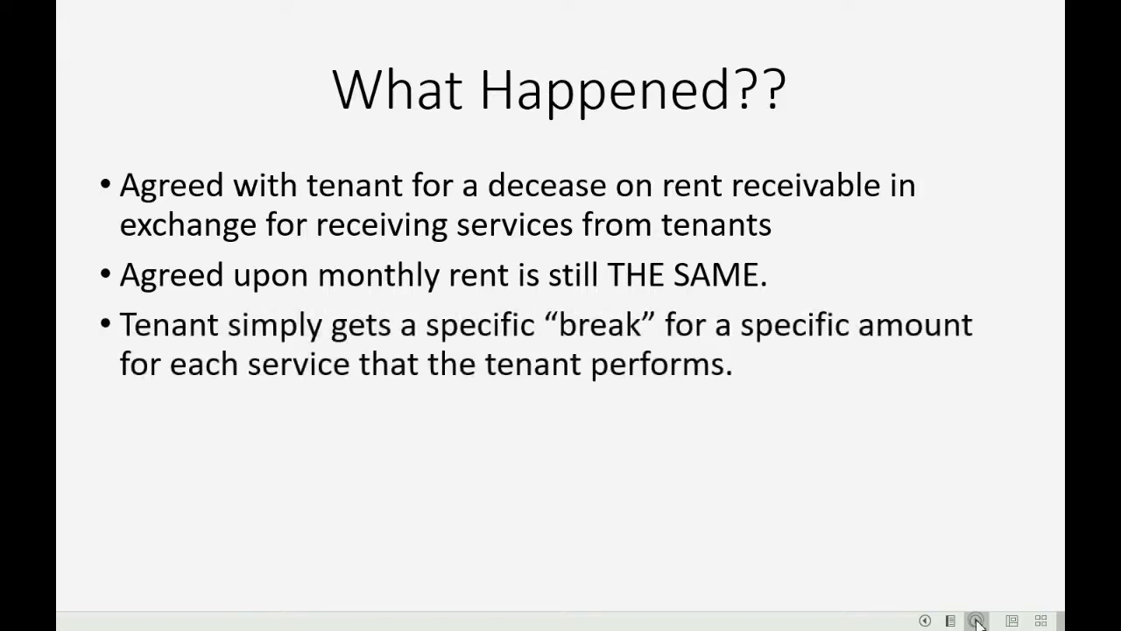
left_click(977, 620)
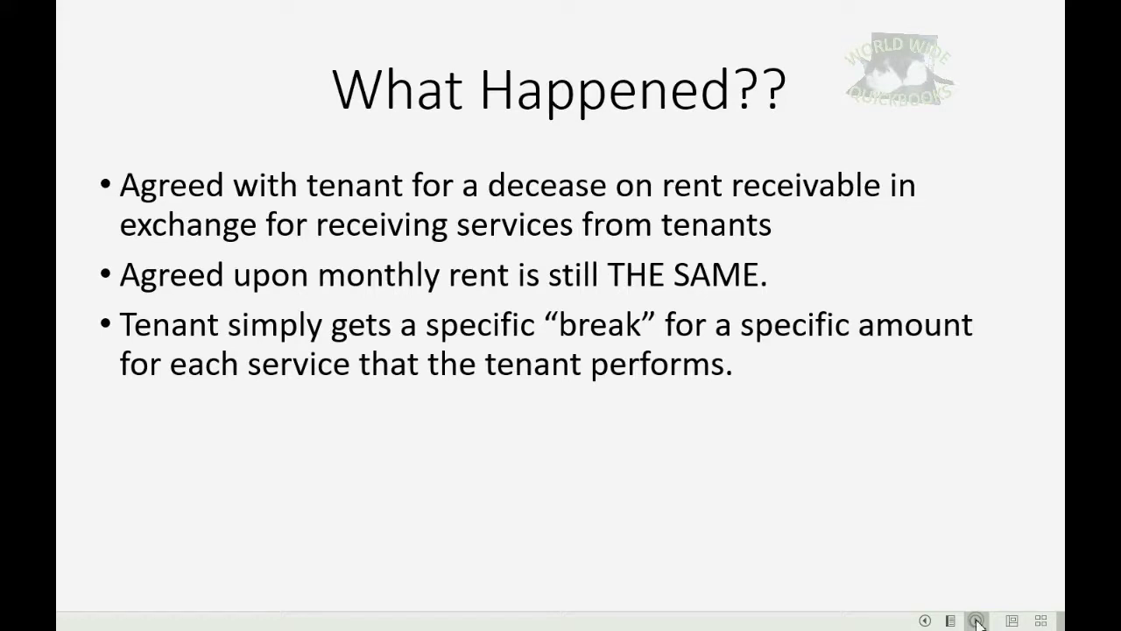
left_click(976, 620)
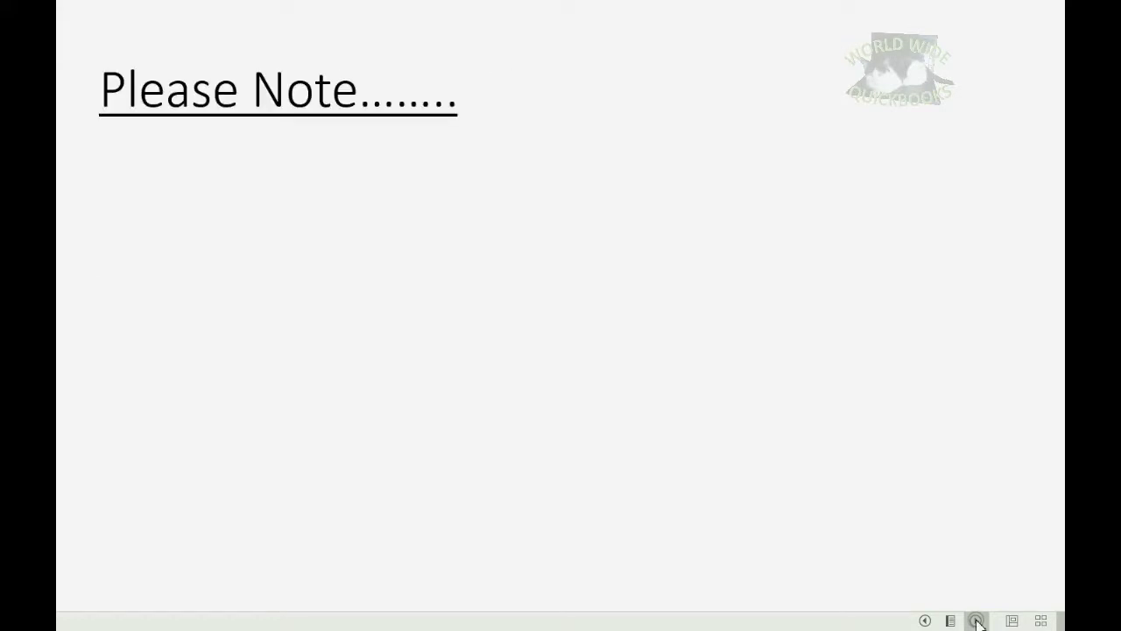
left_click(977, 620)
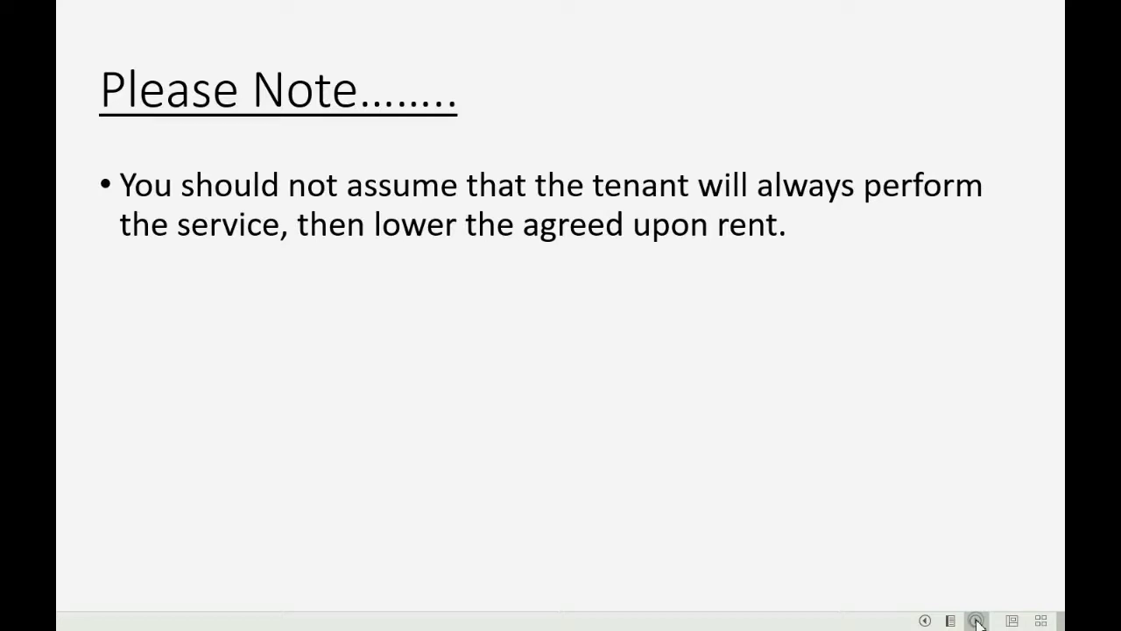
left_click(977, 620)
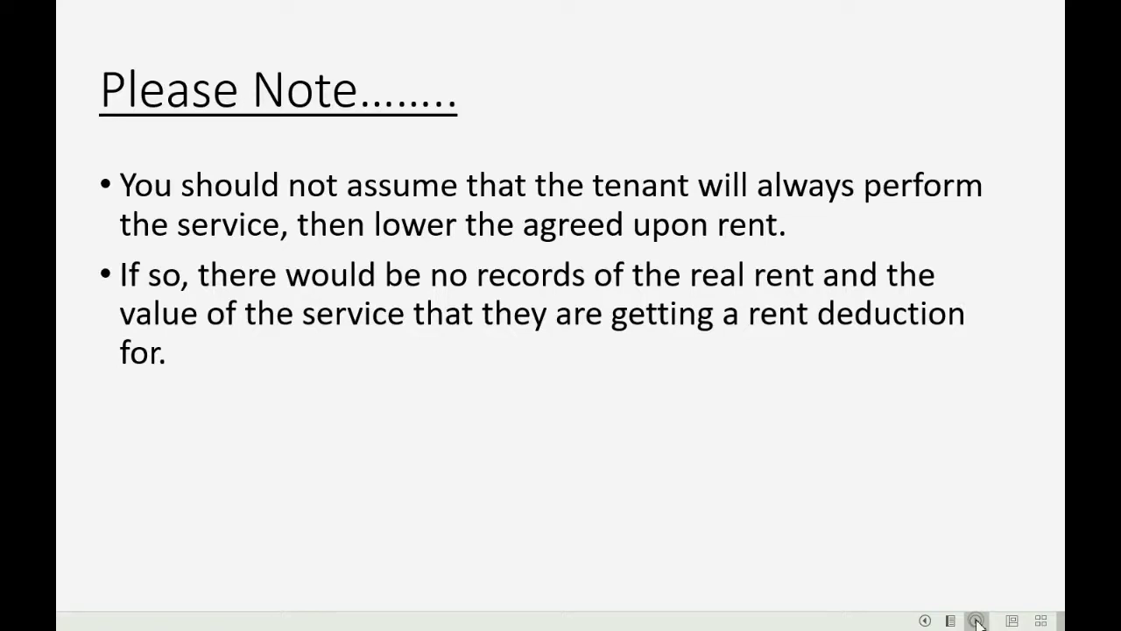
key("Right")
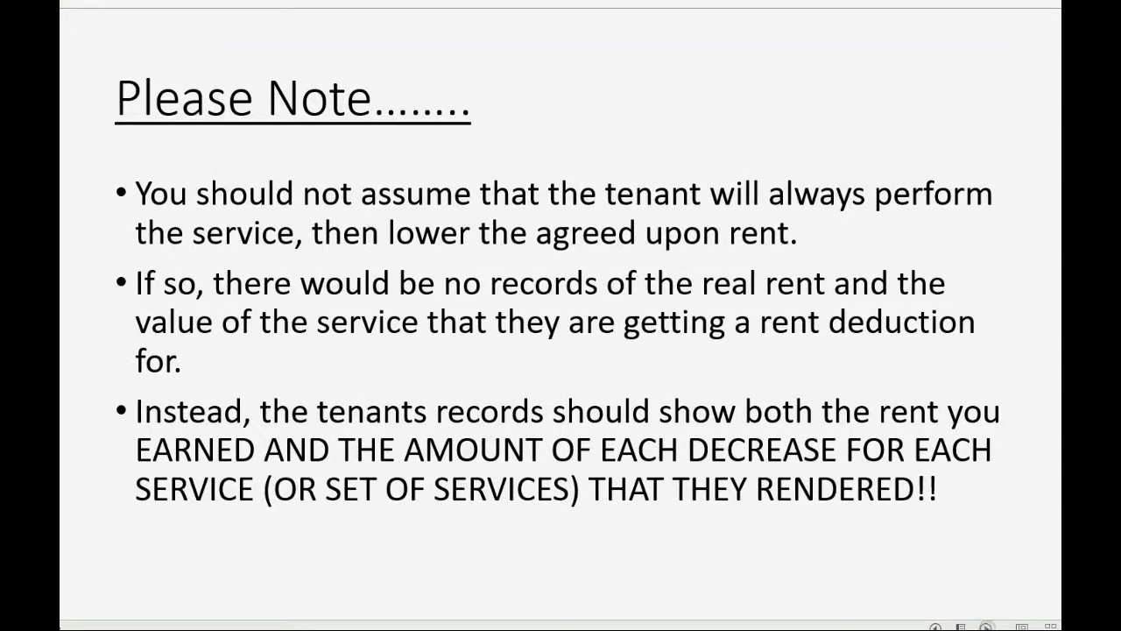
key("space")
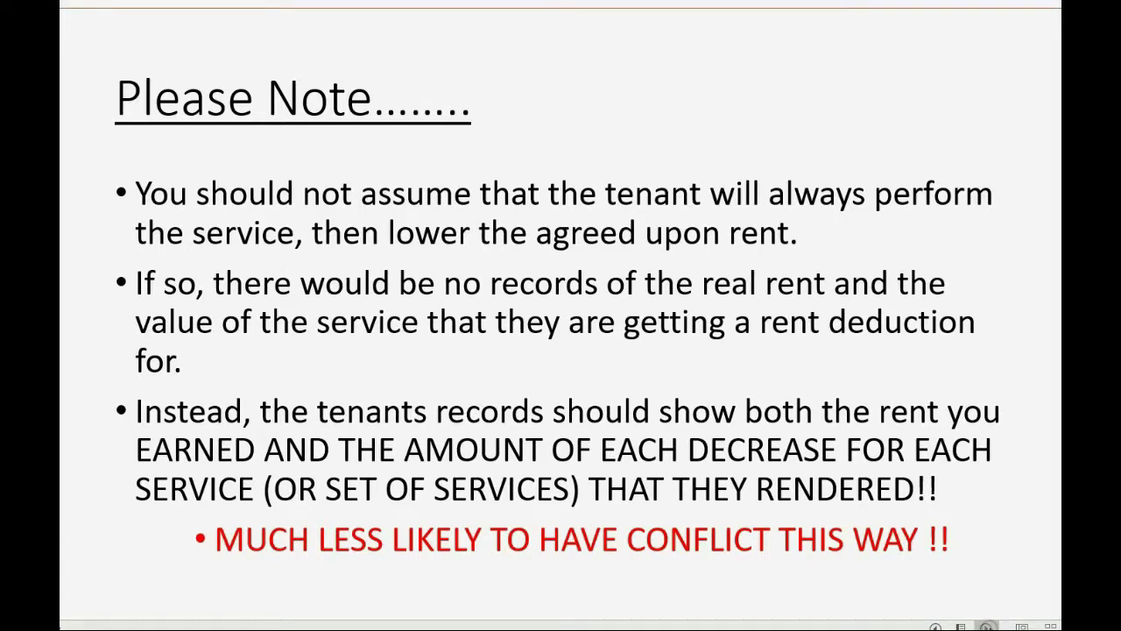
left_click(987, 626)
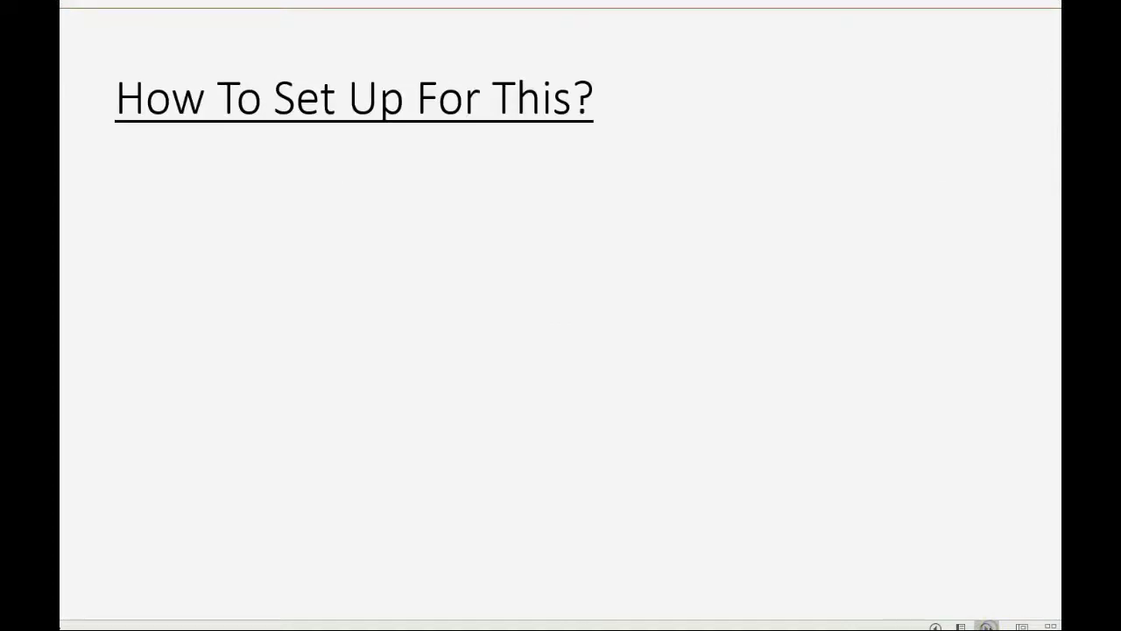
left_click(987, 626)
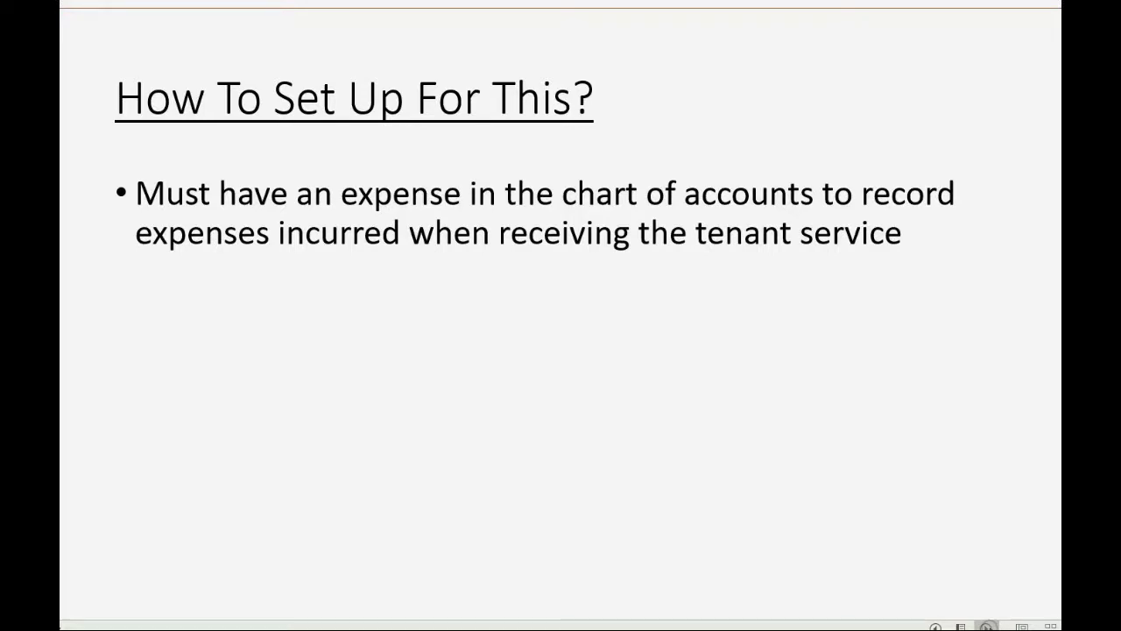
left_click(987, 626)
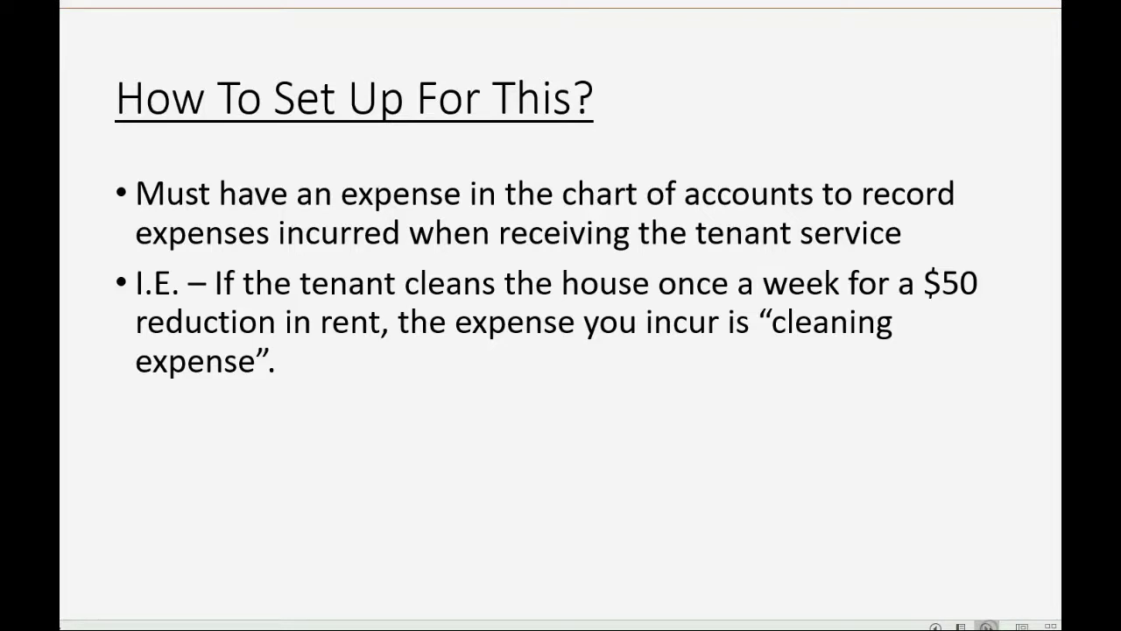
key("Right")
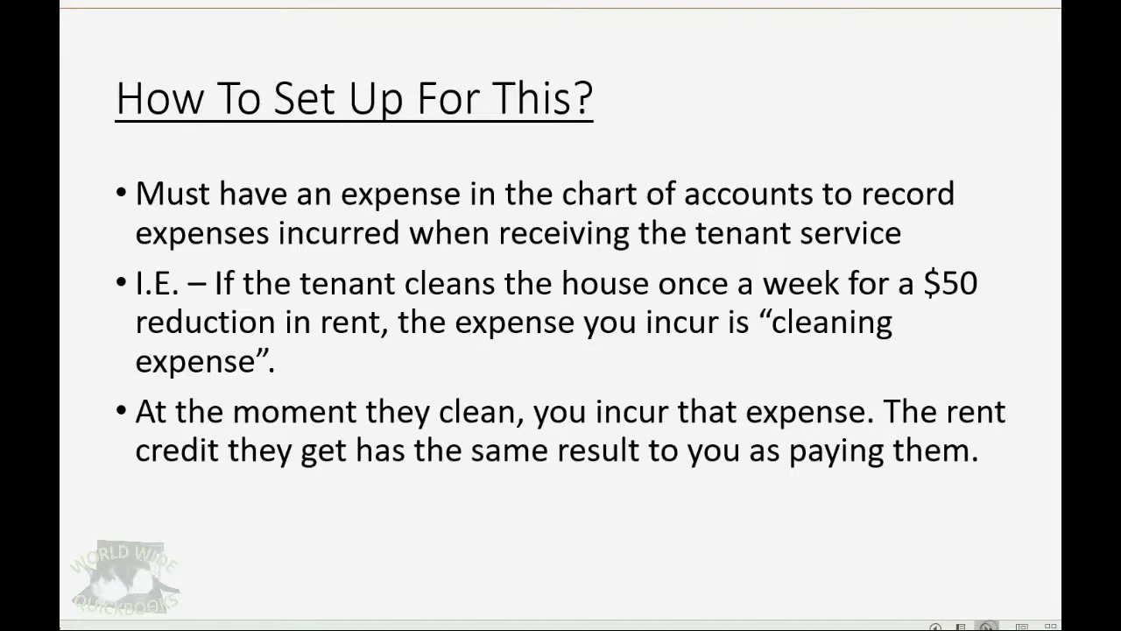
key("Right")
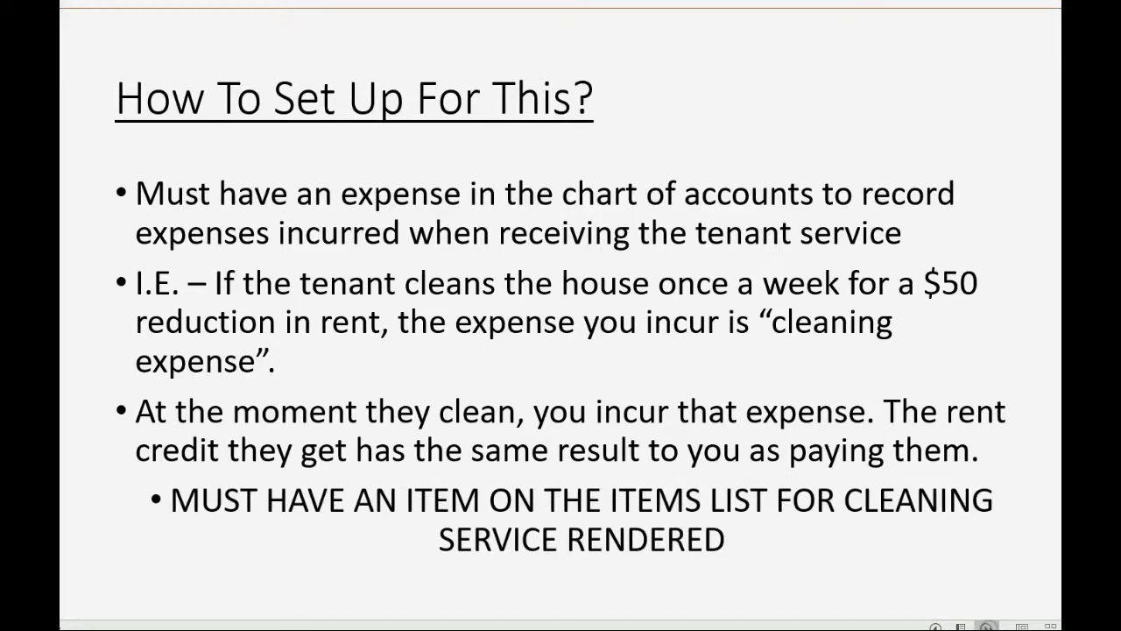
key("Right")
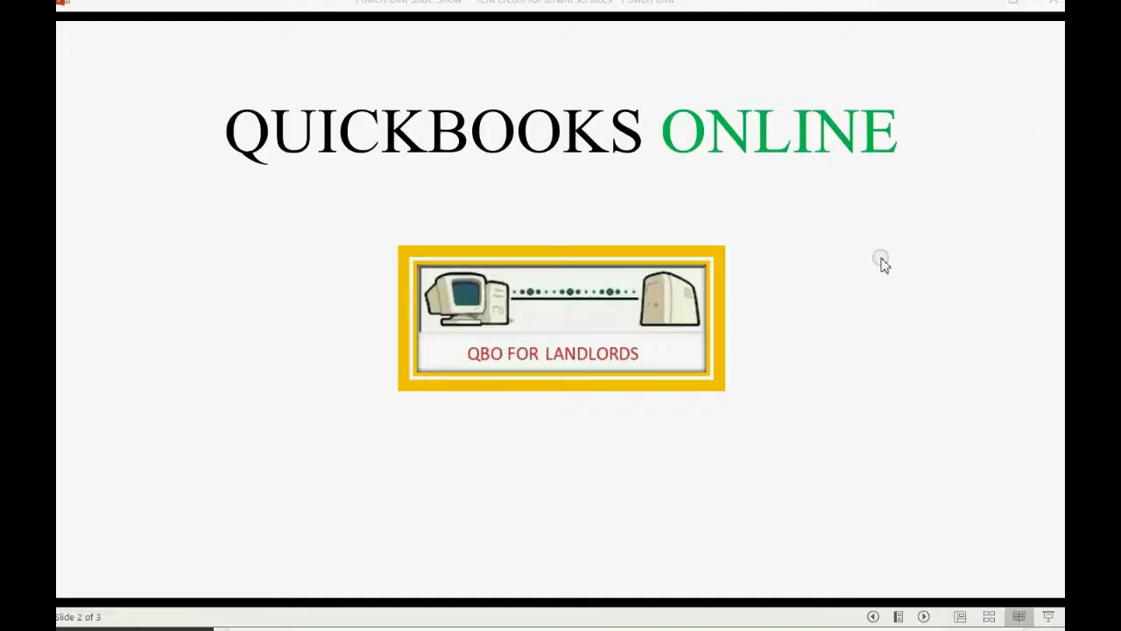
left_click(882, 263)
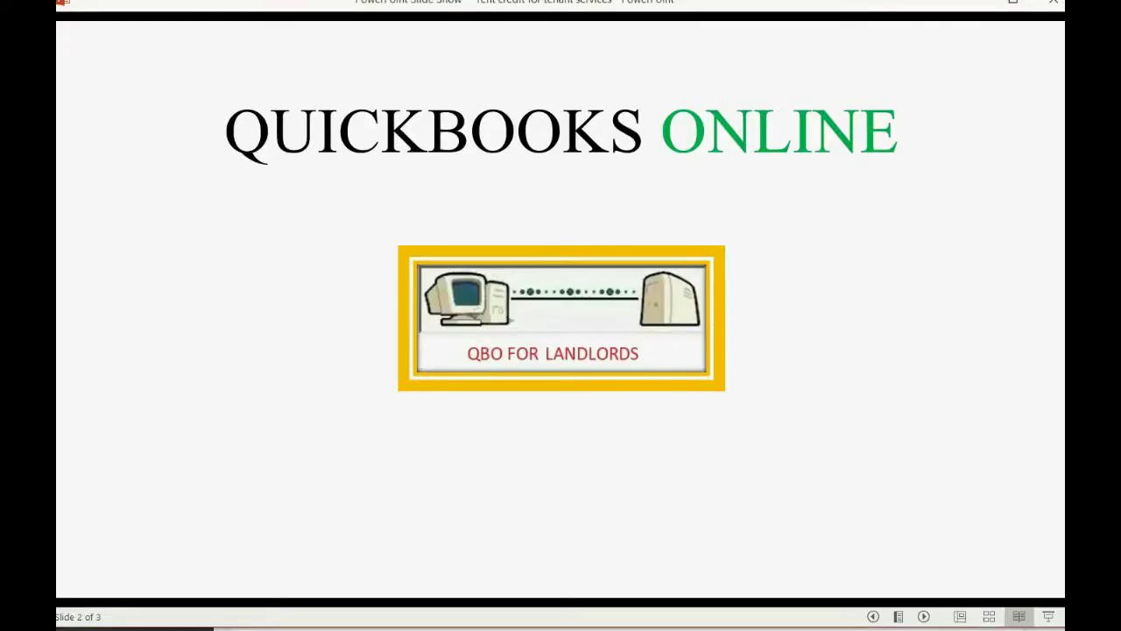
key("Right")
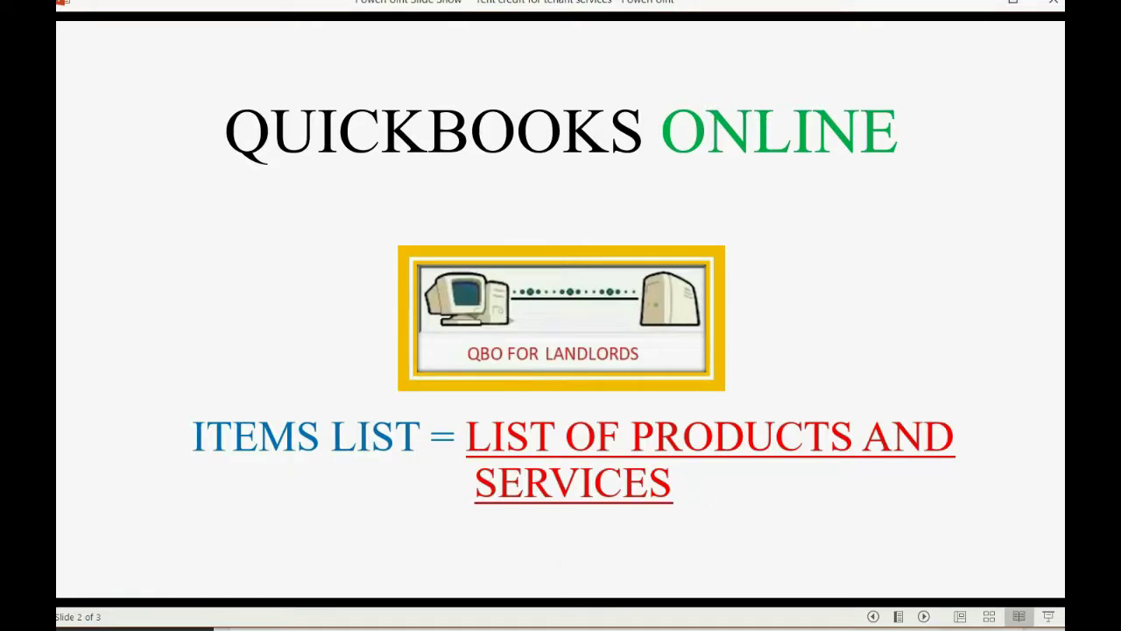
Step: Switch to QuickBooks Online and start a new item of type Service in the Products and Services list
key("alt+Tab")
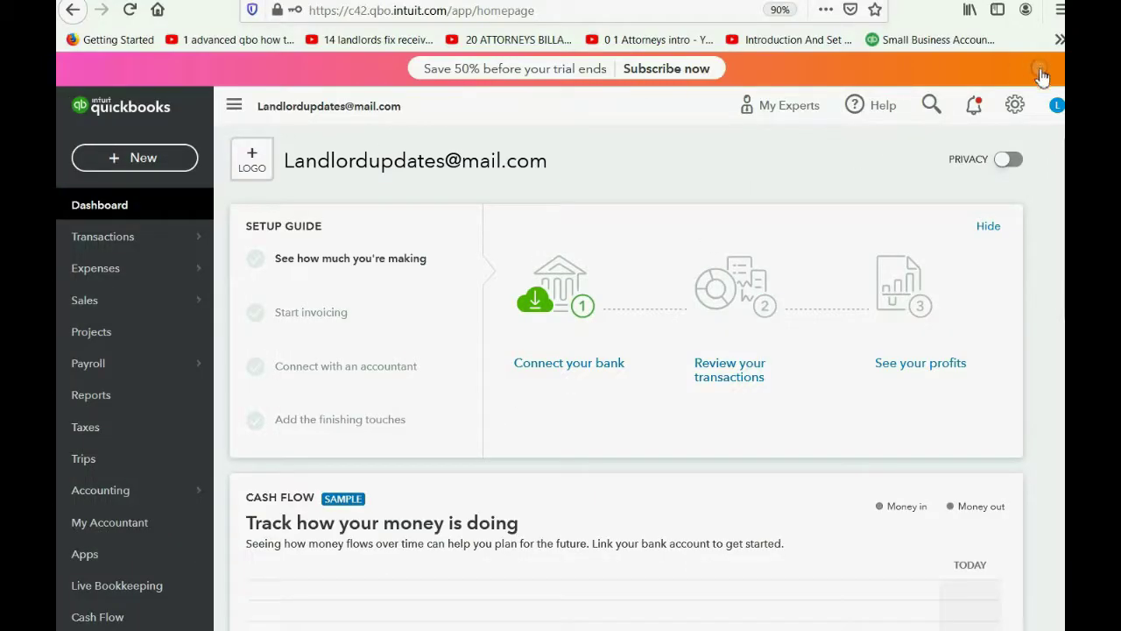
left_click(1014, 105)
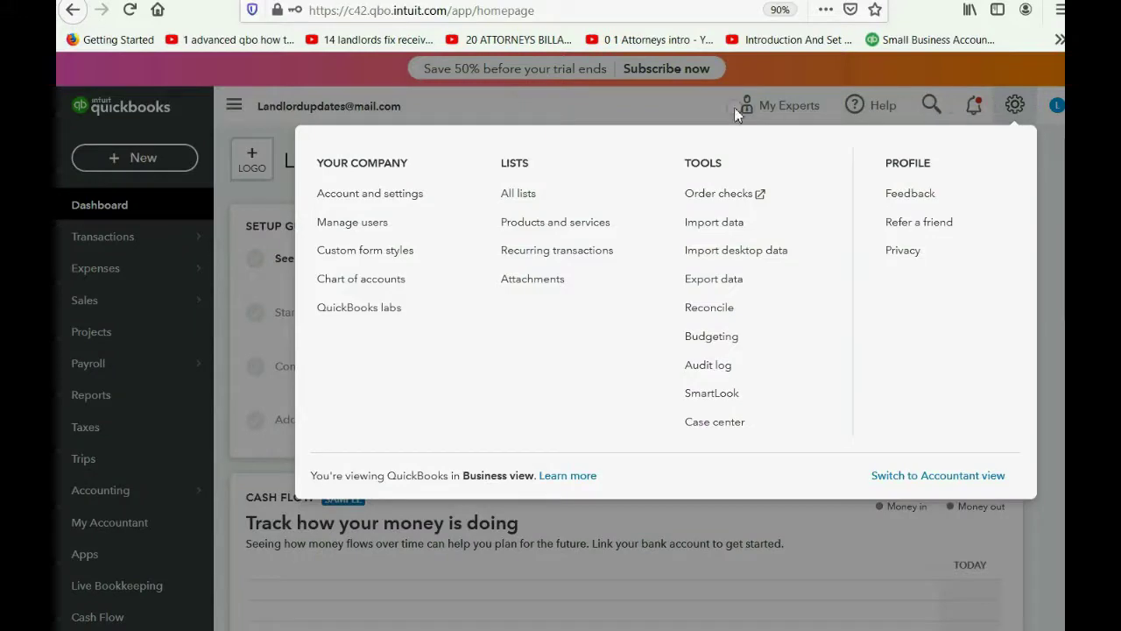
left_click(533, 226)
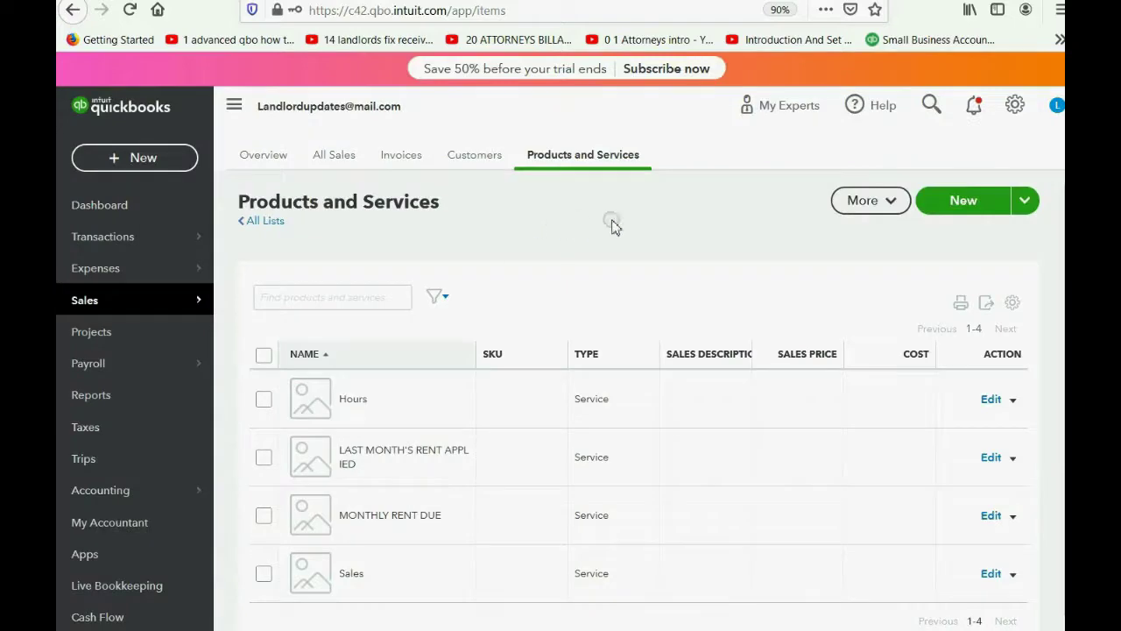
left_click(963, 198)
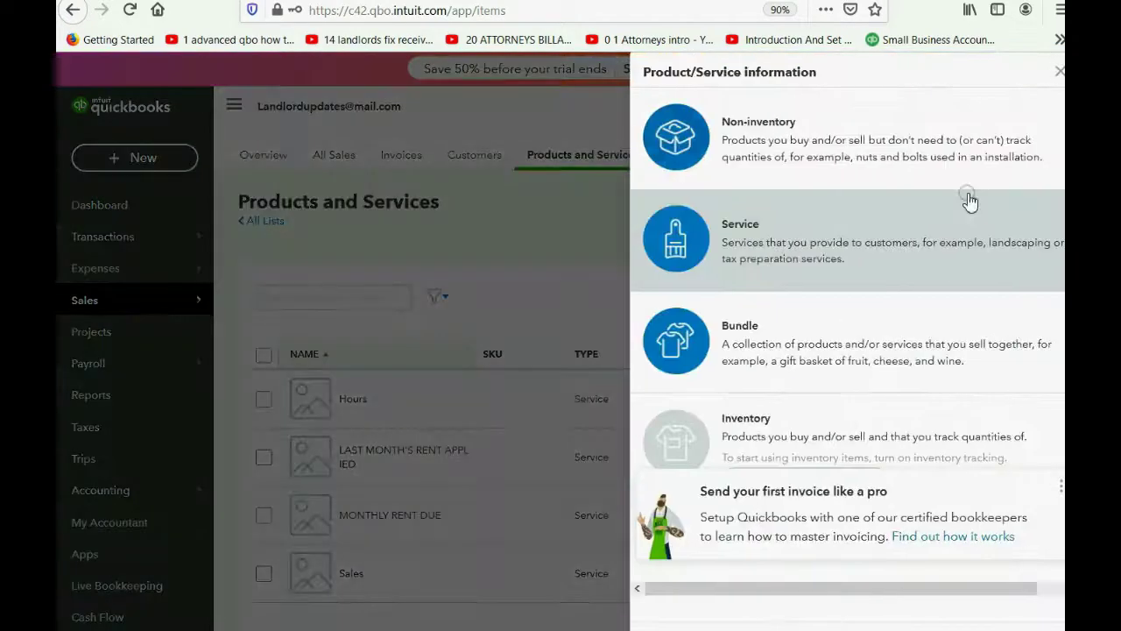
double_click(671, 237)
Step: Name the new service RENT REDUCTION FOR CLEANING
left_click(691, 177)
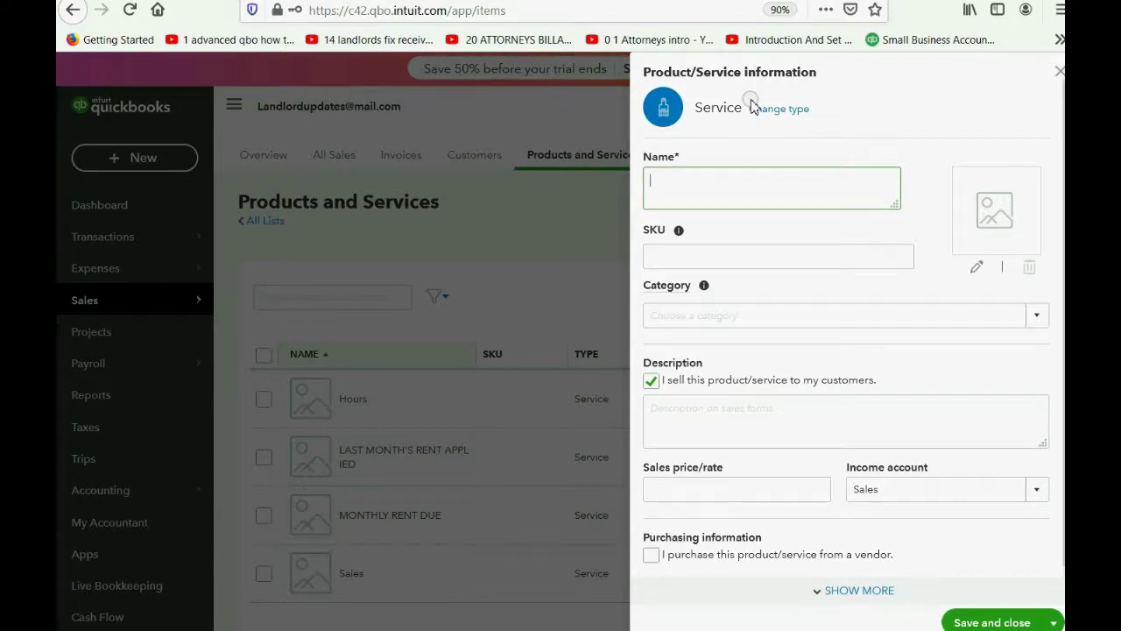
type("RENT REDUCTION FOR CL")
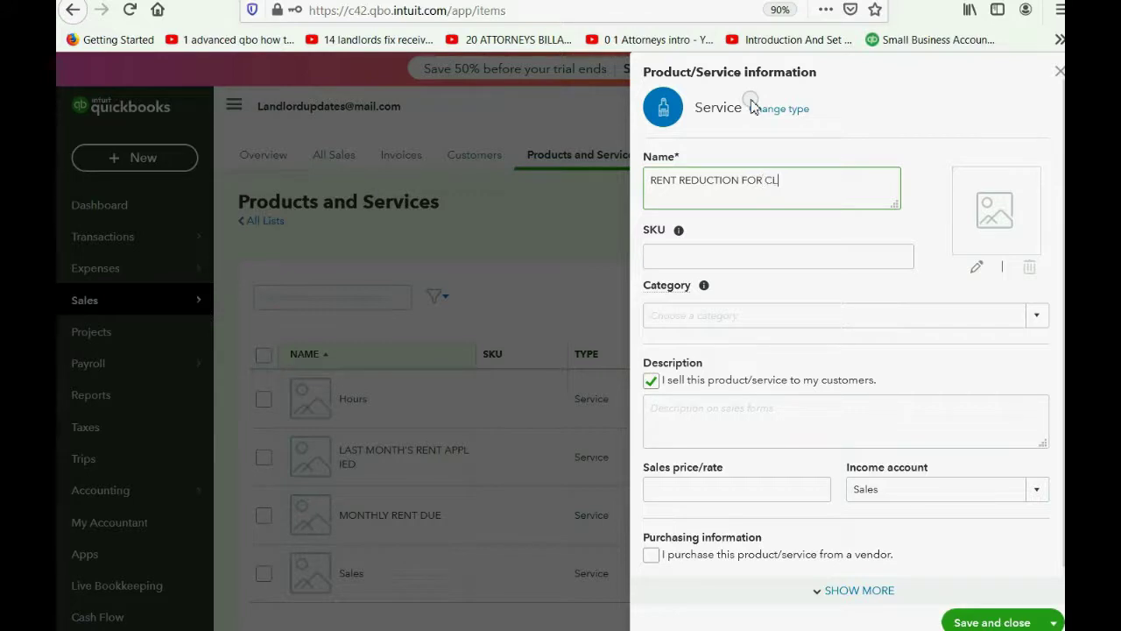
type("EANING")
Step: Set the service's income account to CLEANING EXPENSE, then save and close the service
left_click(1038, 494)
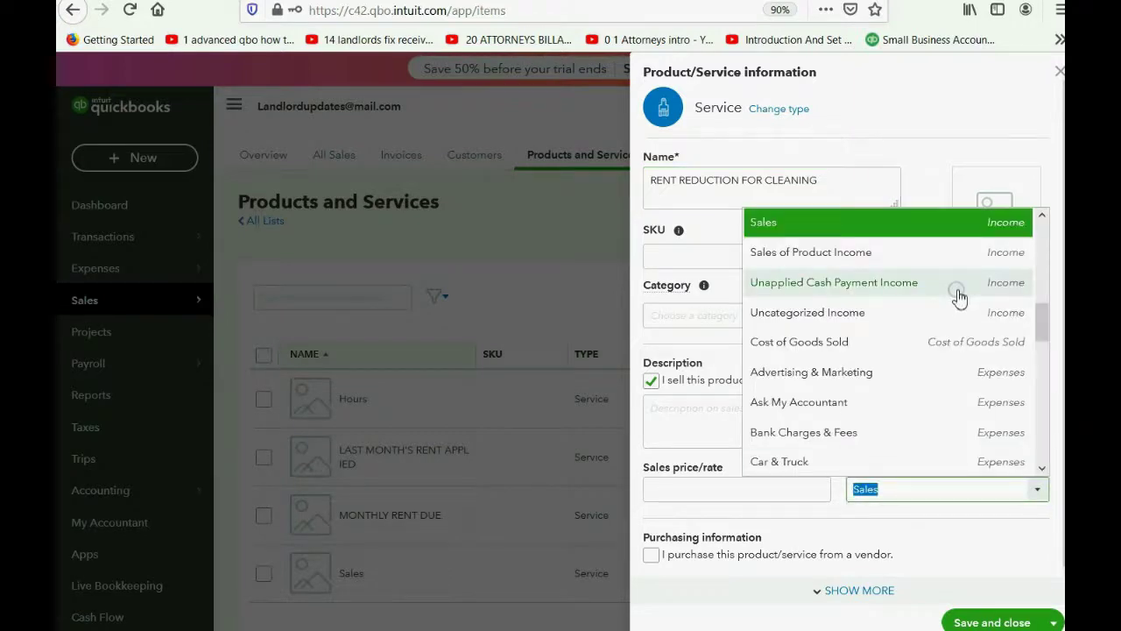
type("C")
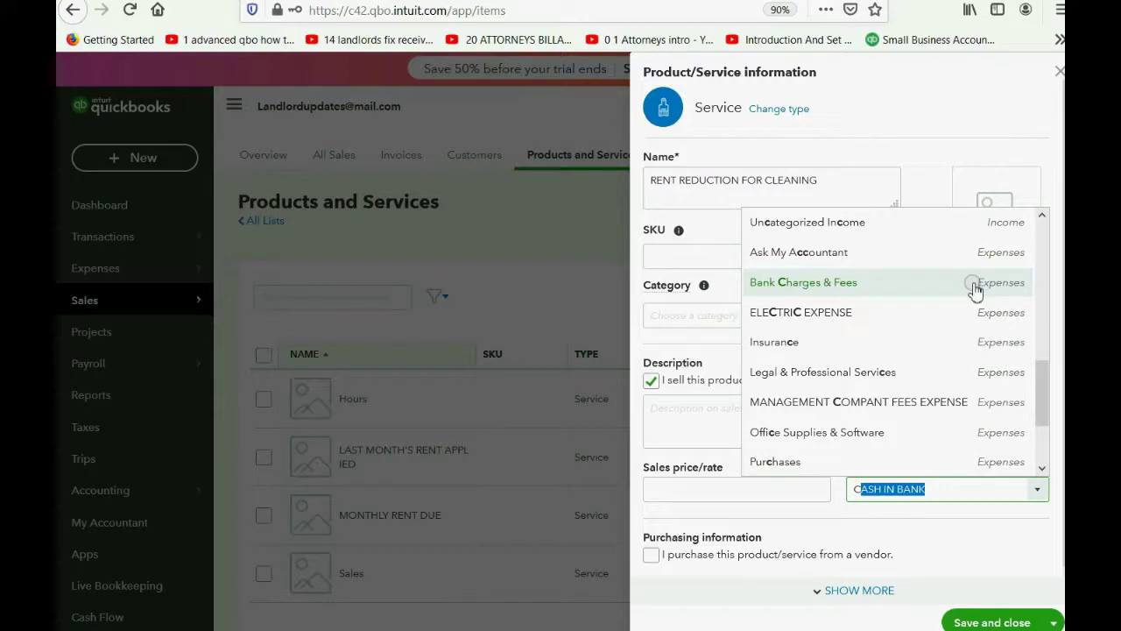
type("LEANING")
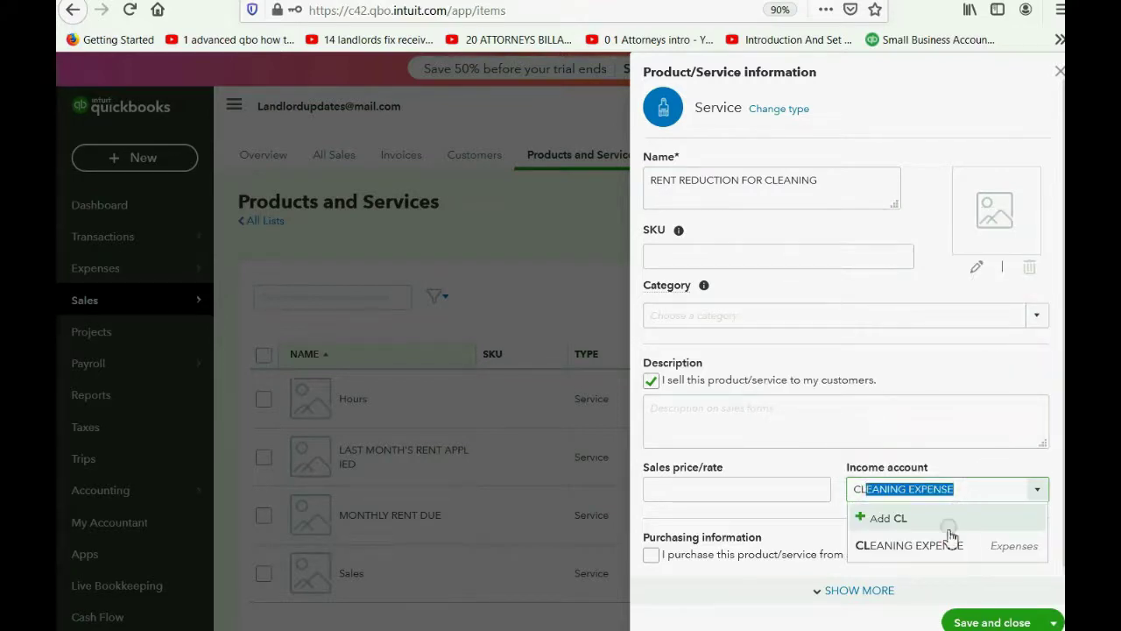
left_click(942, 537)
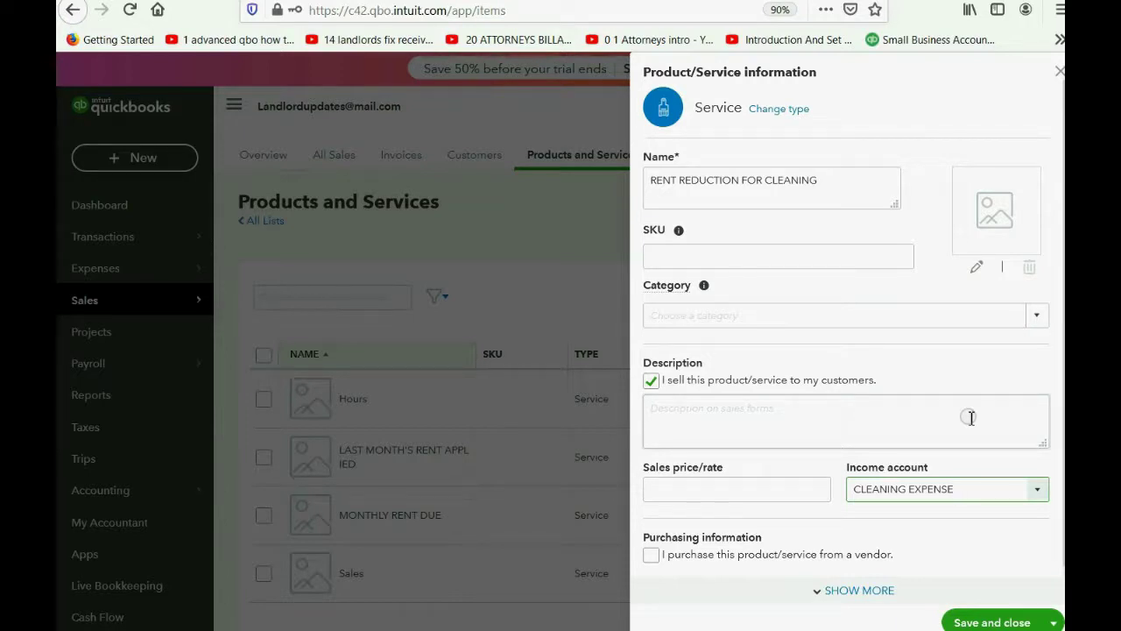
left_click(987, 620)
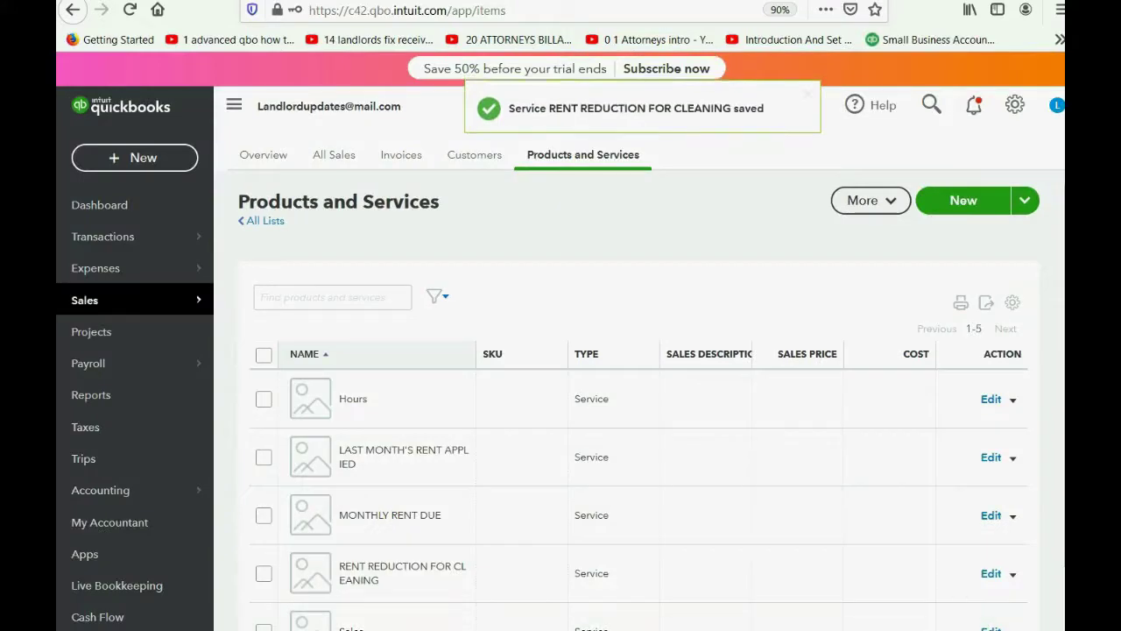
key("alt+Tab")
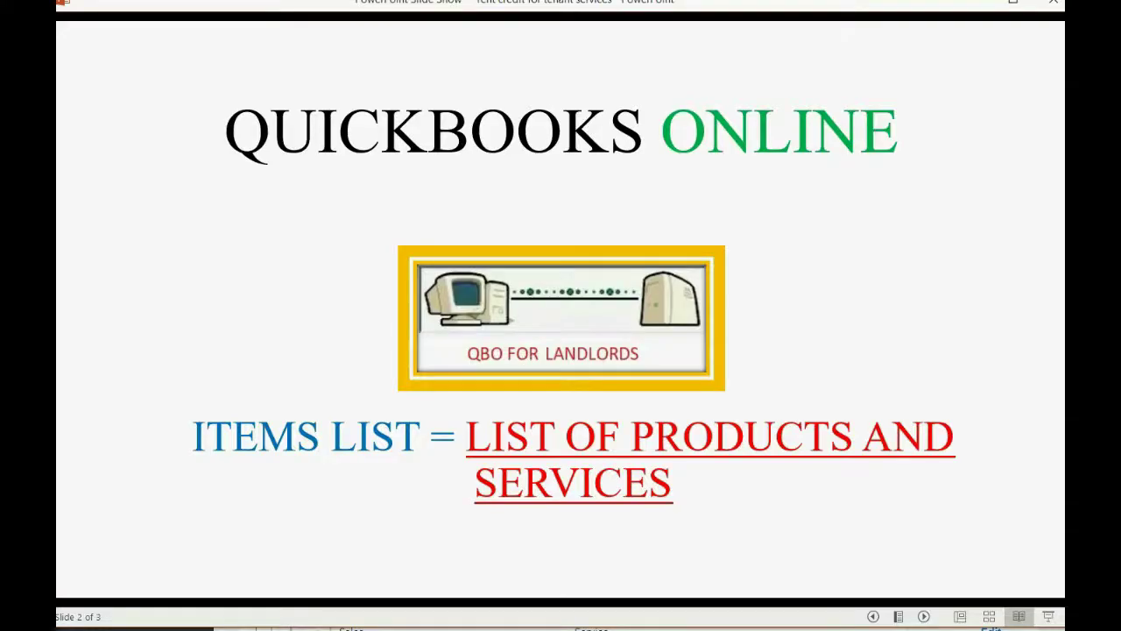
left_click(838, 346)
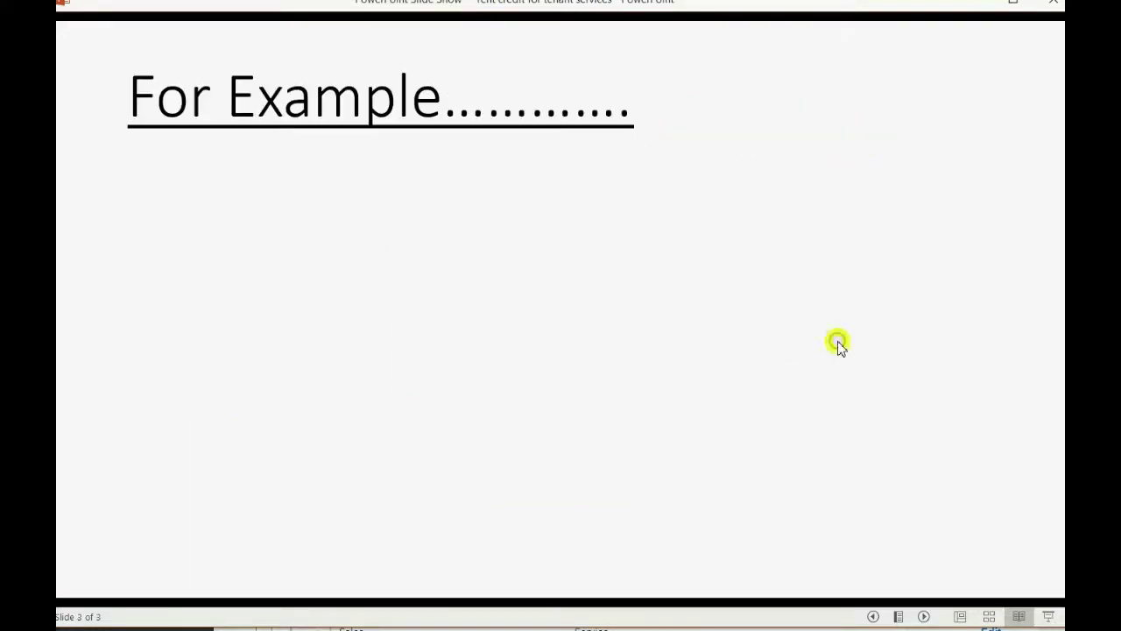
left_click(838, 346)
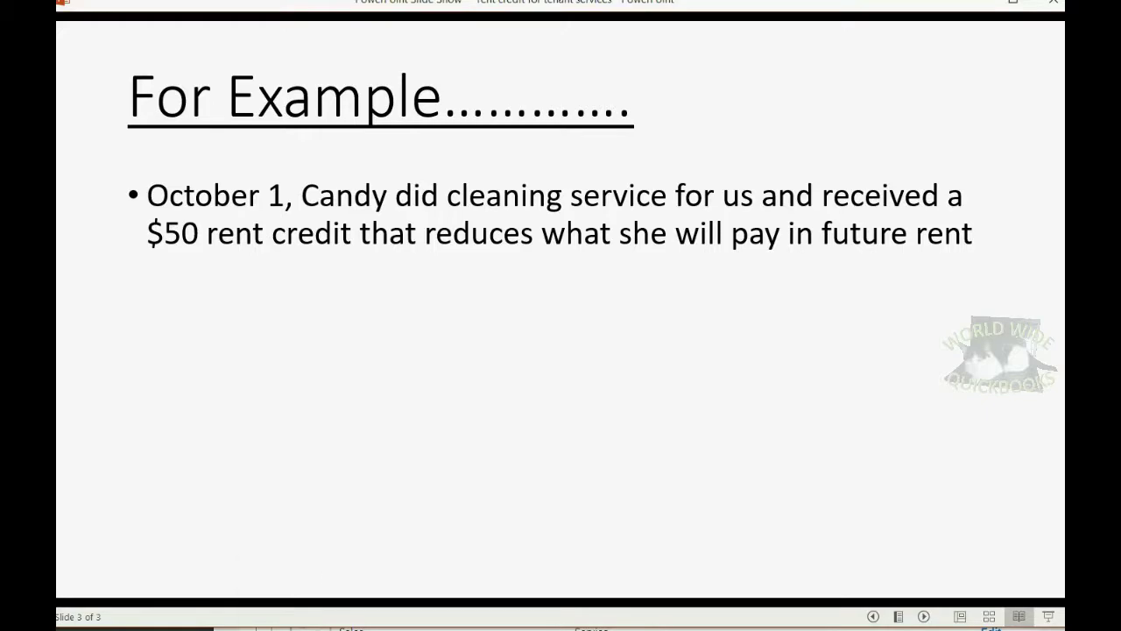
Step: Switch back to QuickBooks Online and start a new credit memo
mouse_move(320, 627)
left_click(320, 585)
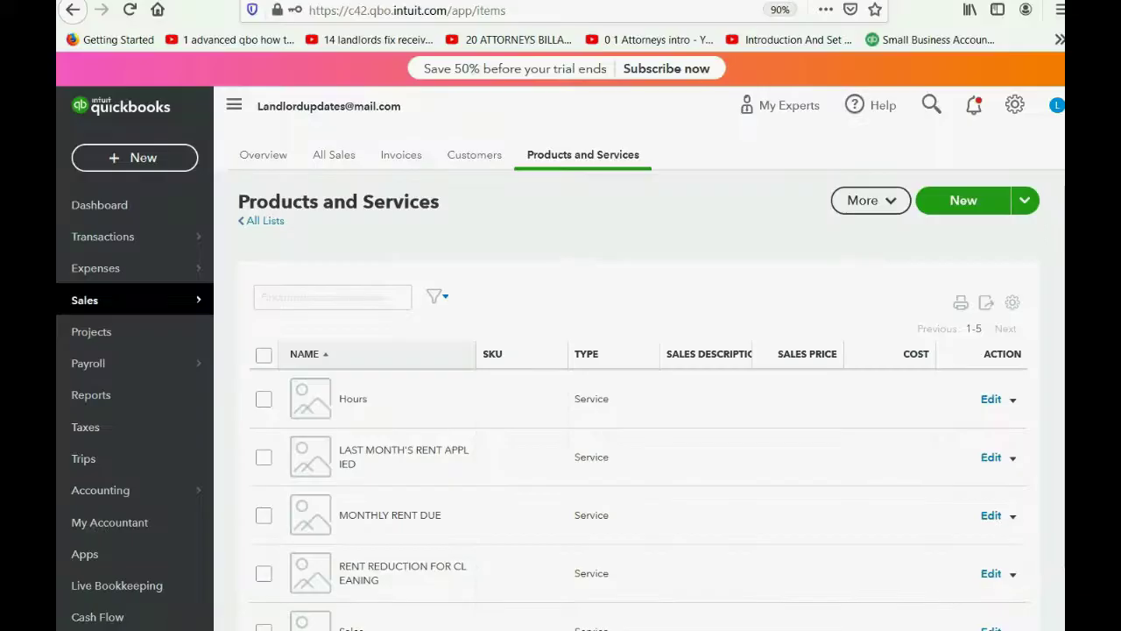
left_click(153, 164)
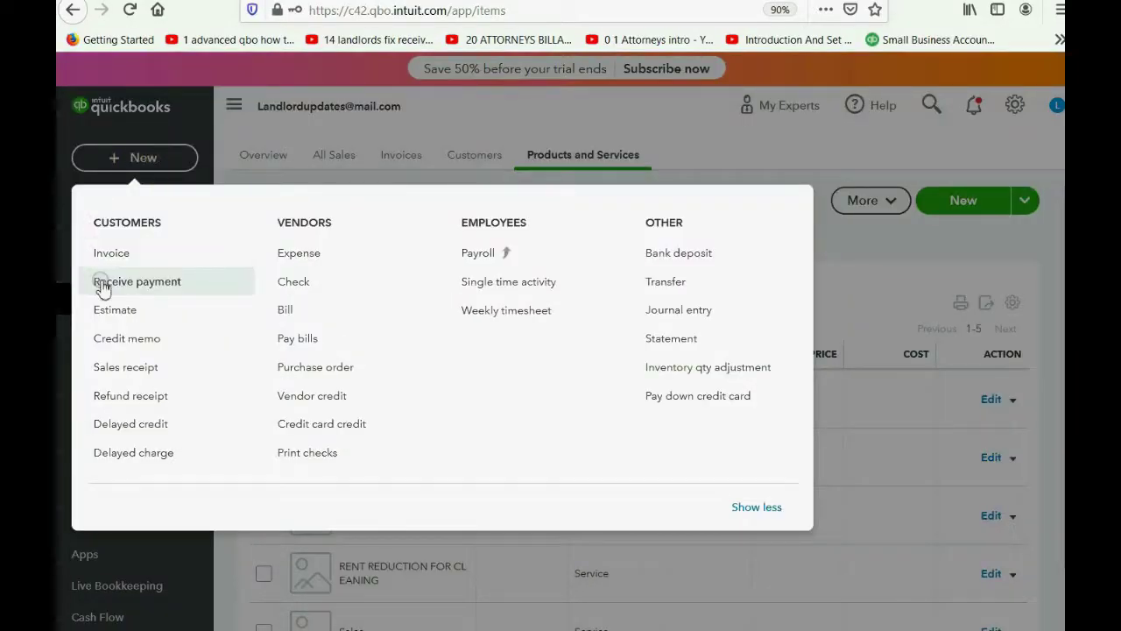
left_click(125, 340)
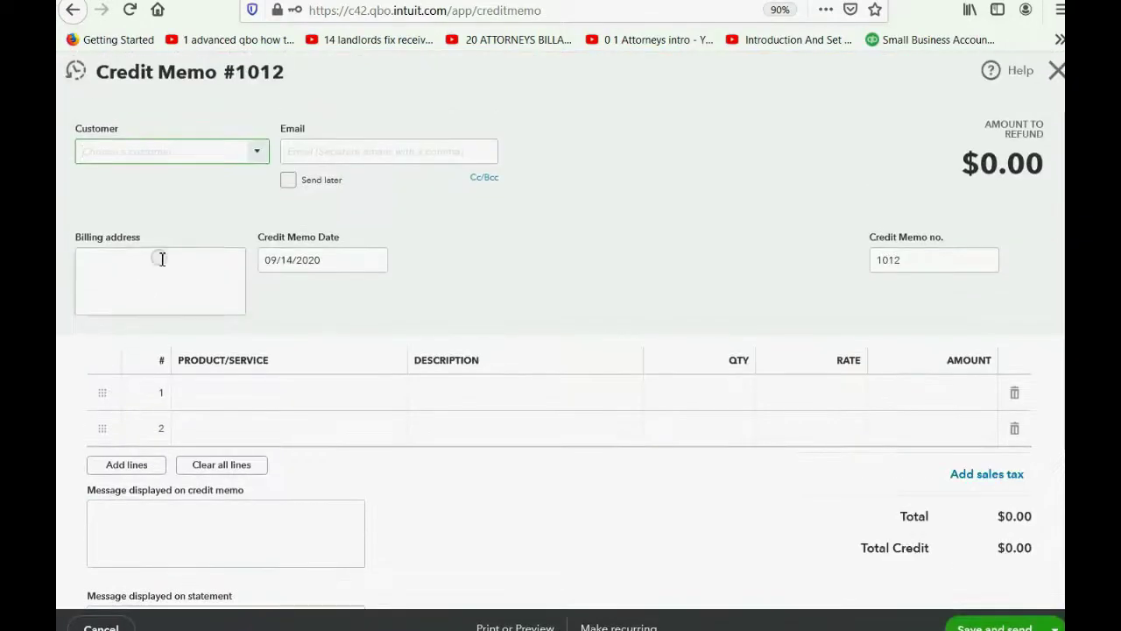
Step: Set the credit memo date to 10/01/2019 and select the tenant who did the cleaning as the customer
left_click(368, 259)
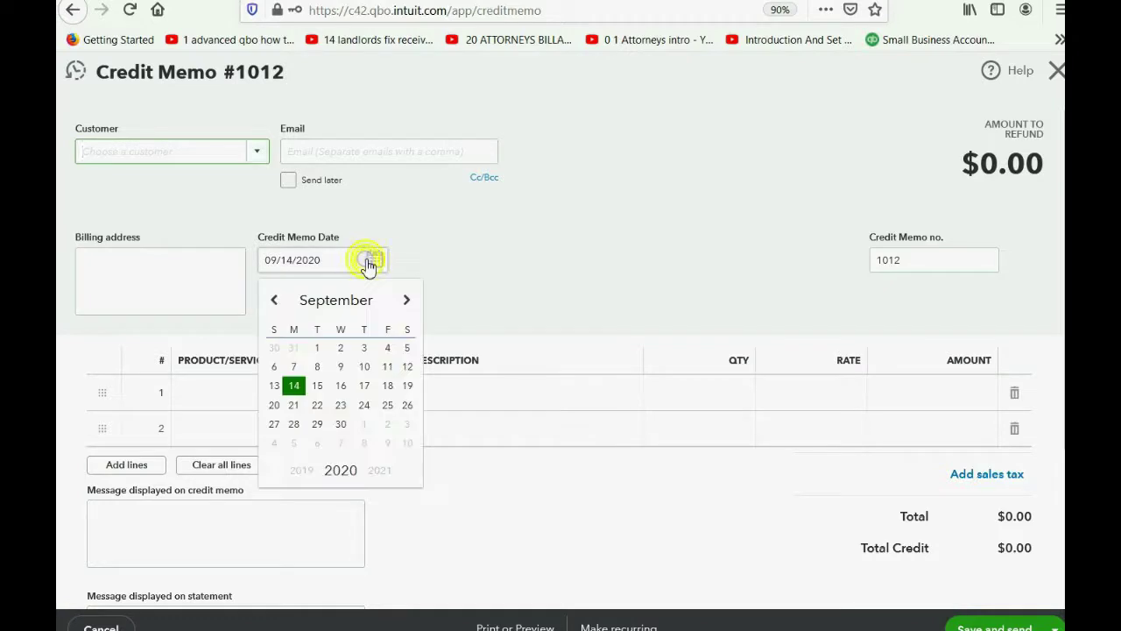
left_click(407, 300)
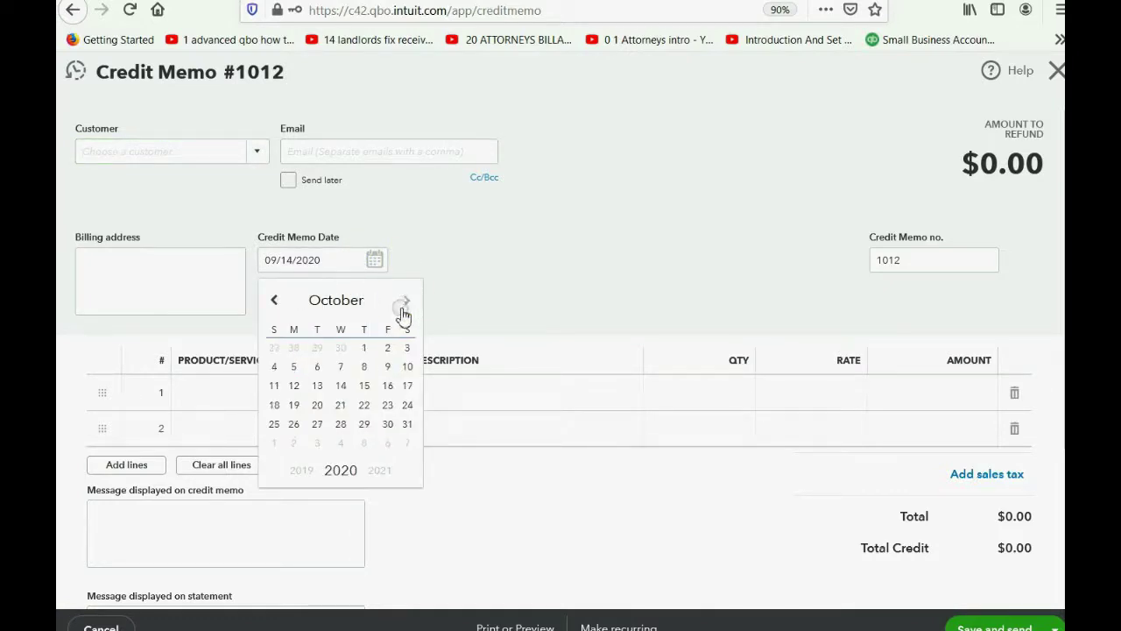
left_click(364, 348)
left_click(322, 263)
left_click_drag(319, 264, 315, 268)
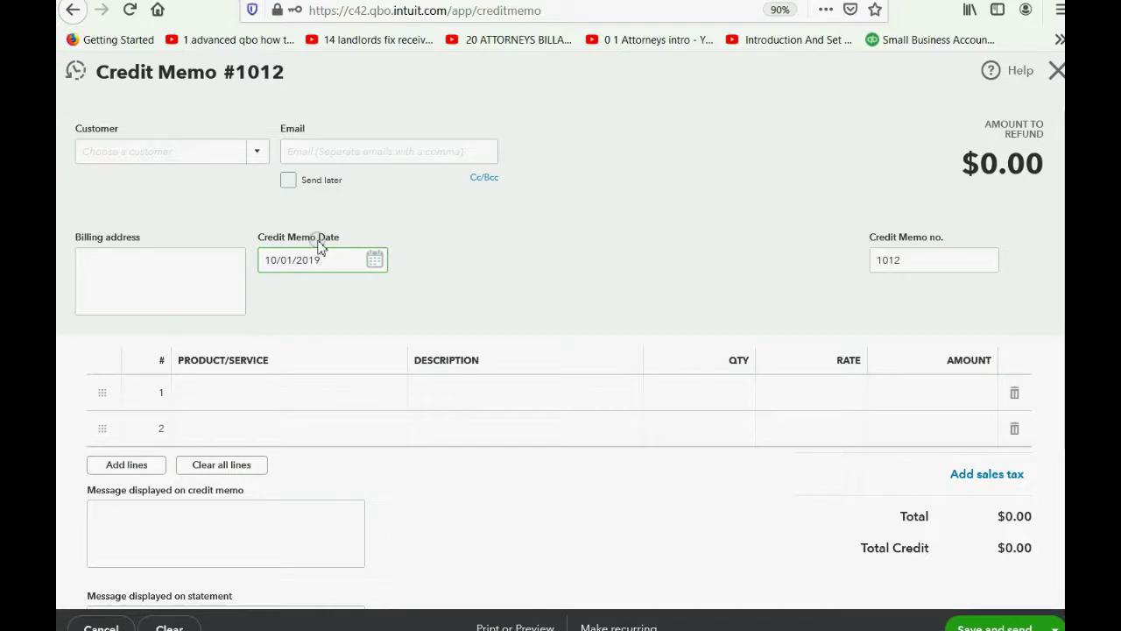
key("Tab")
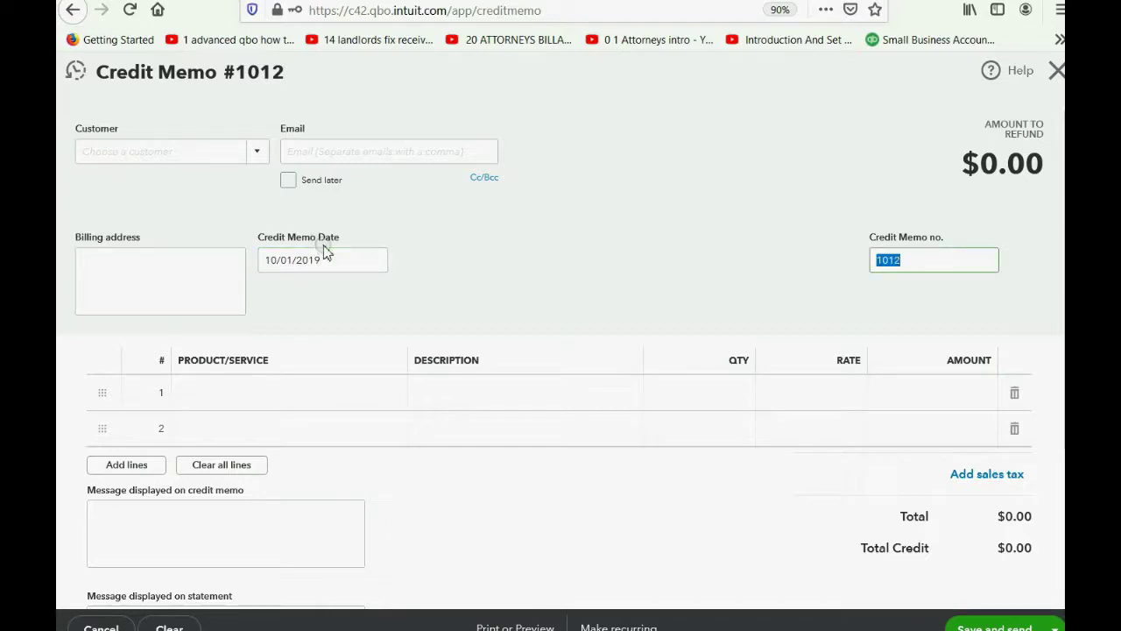
left_click(257, 153)
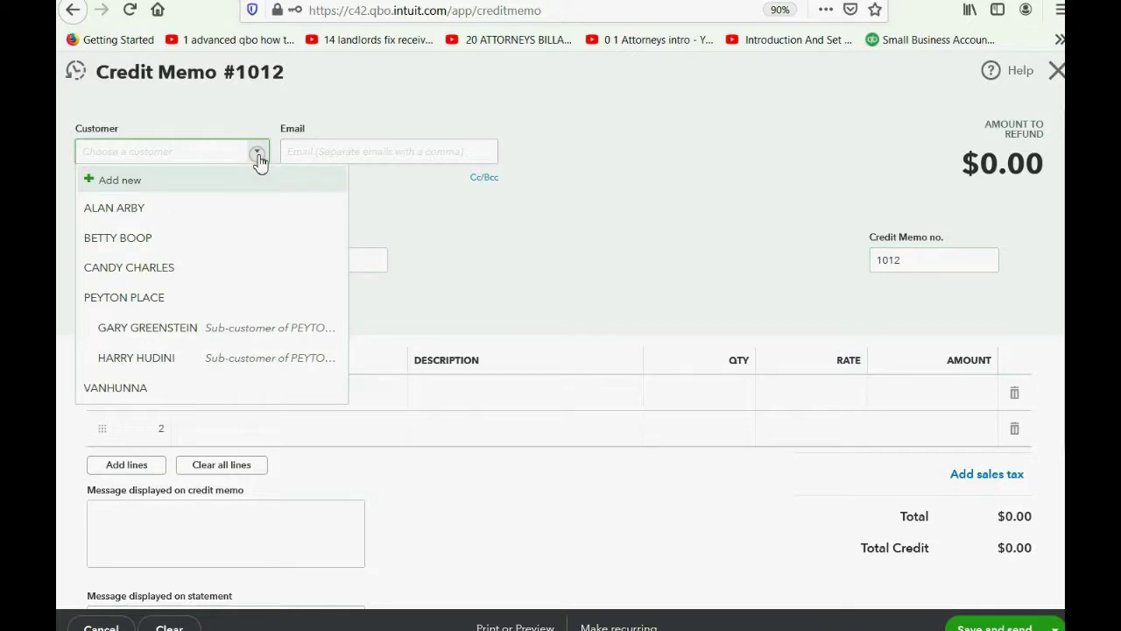
left_click(188, 273)
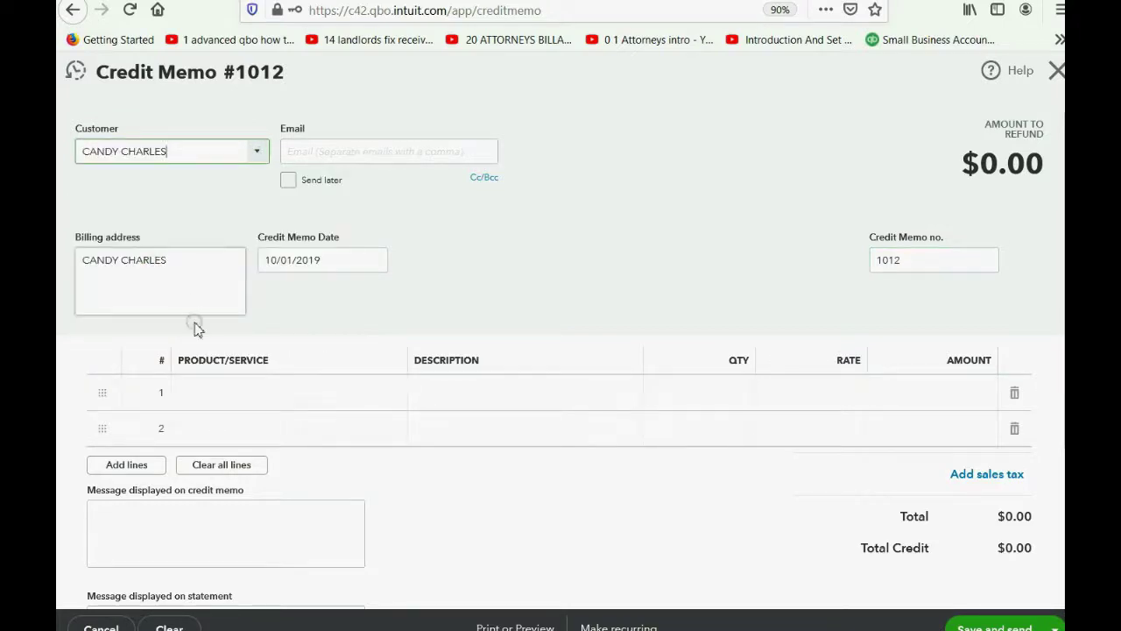
Step: Add RENT REDUCTION FOR CLEANING on the first line with an amount of 50.00, then save and close the credit memo
left_click(302, 397)
left_click(395, 401)
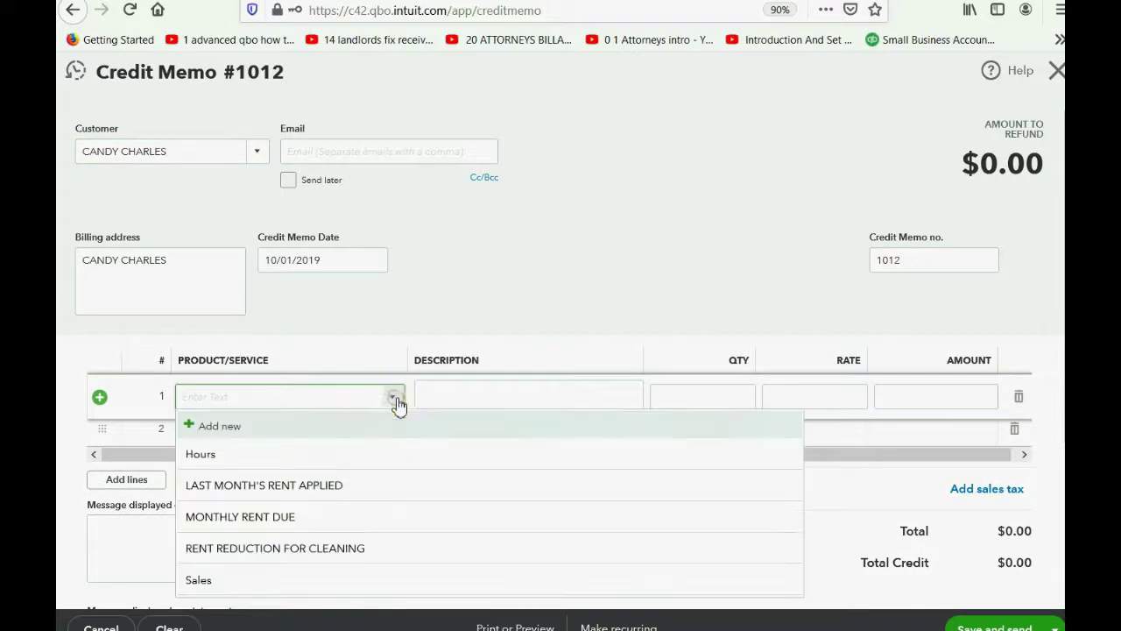
left_click(315, 548)
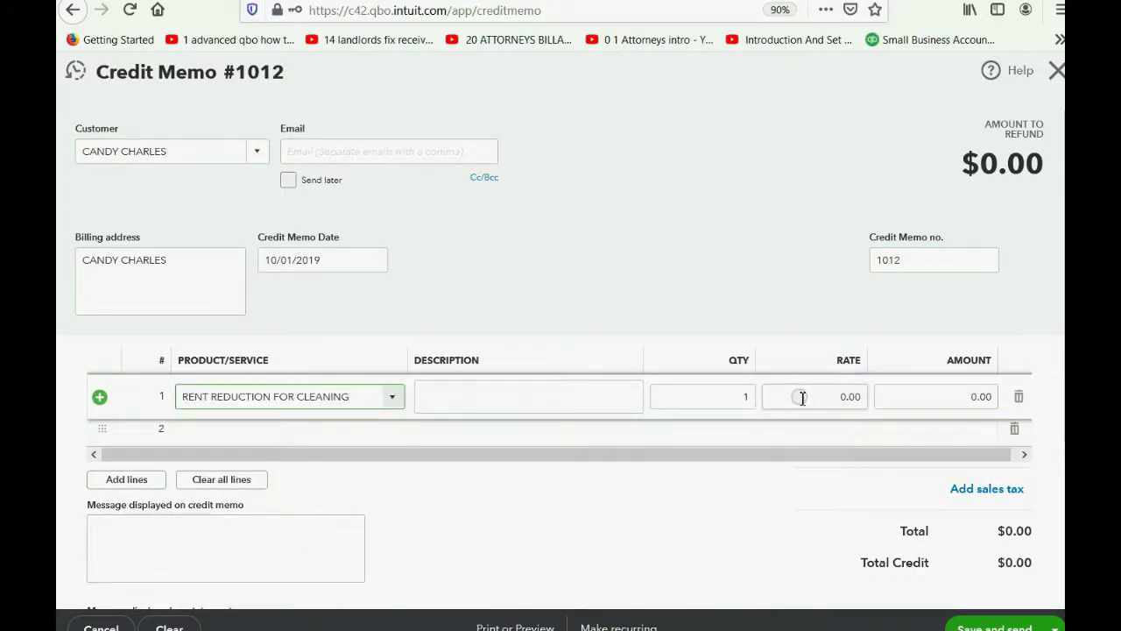
left_click(921, 397)
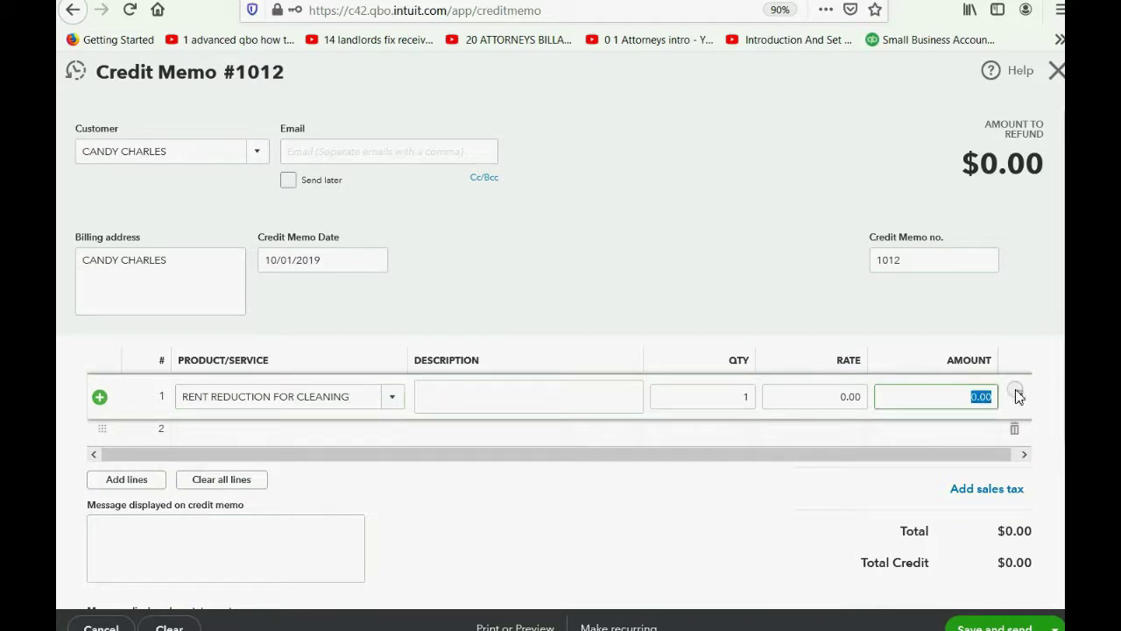
left_click(1018, 396)
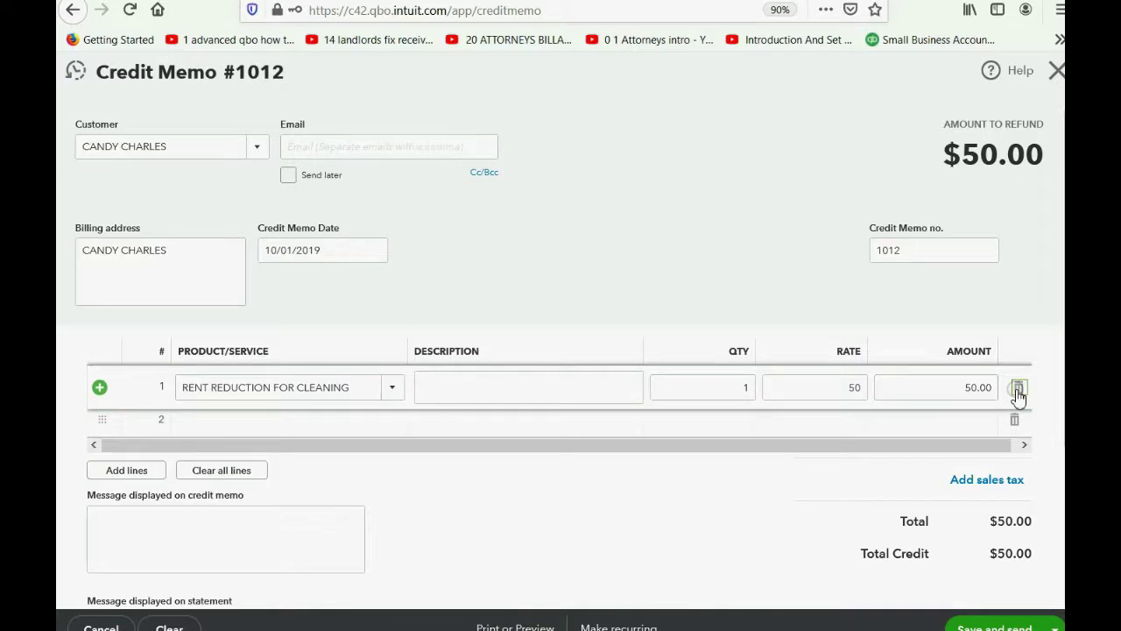
left_click(1054, 627)
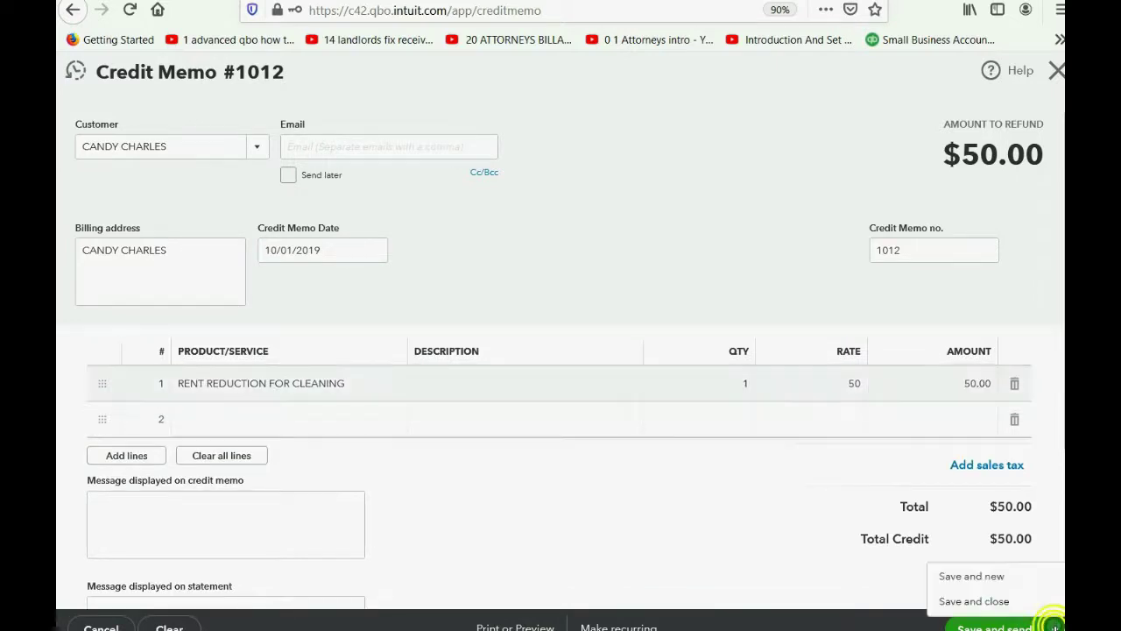
left_click(1016, 602)
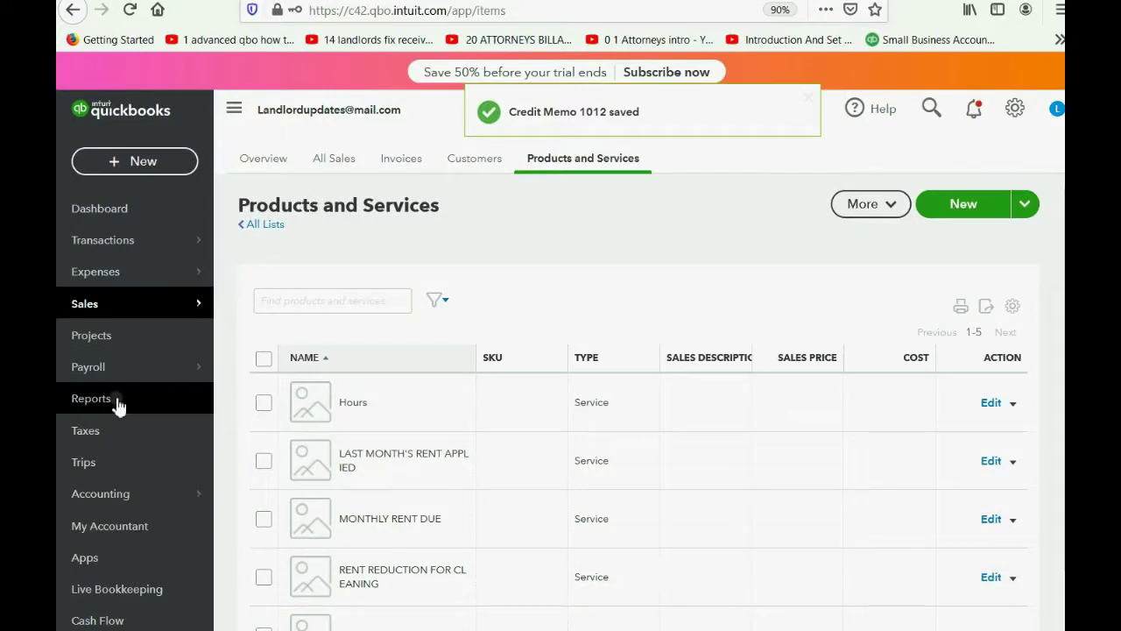
Step: Open the custom Customer Balance Detail report and check the tenant's credit memo entry and open balance
left_click(117, 402)
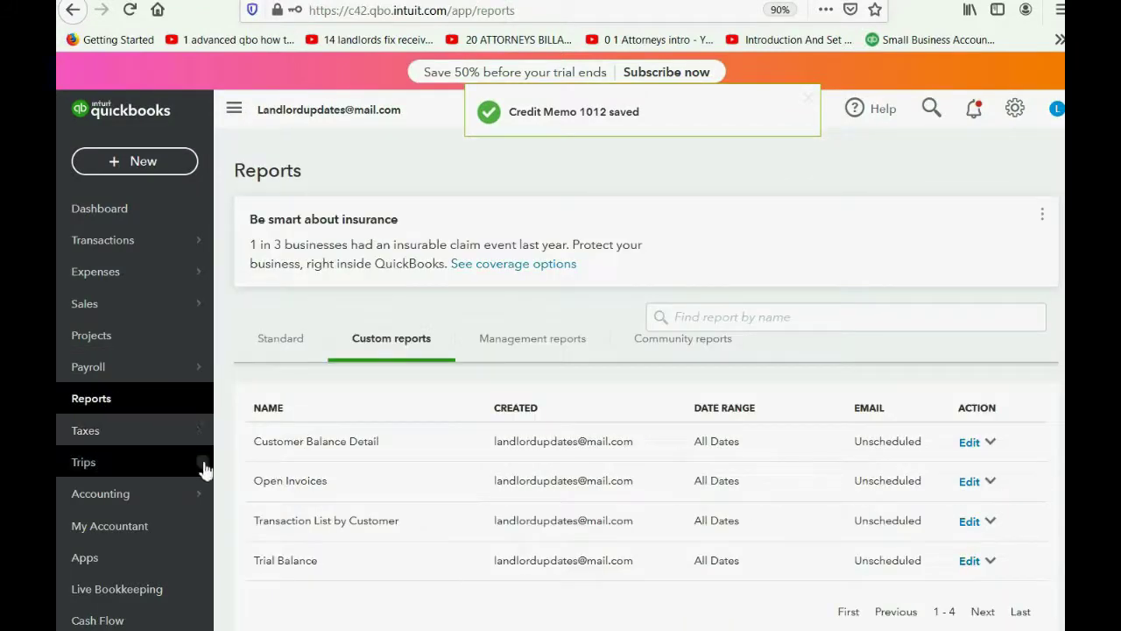
left_click(290, 442)
scroll(730, 317, "down", 5)
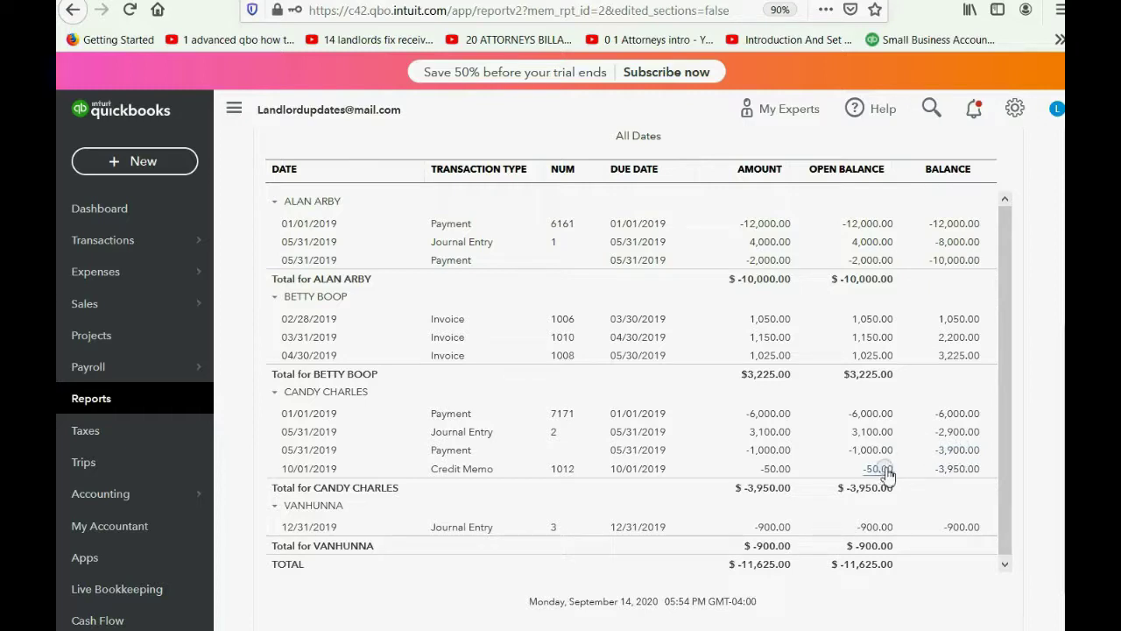
Step: Open the custom Trial Balance report and drill into the CLEANING EXPENSE amount to examine its transactions, splits and amounts
left_click(159, 396)
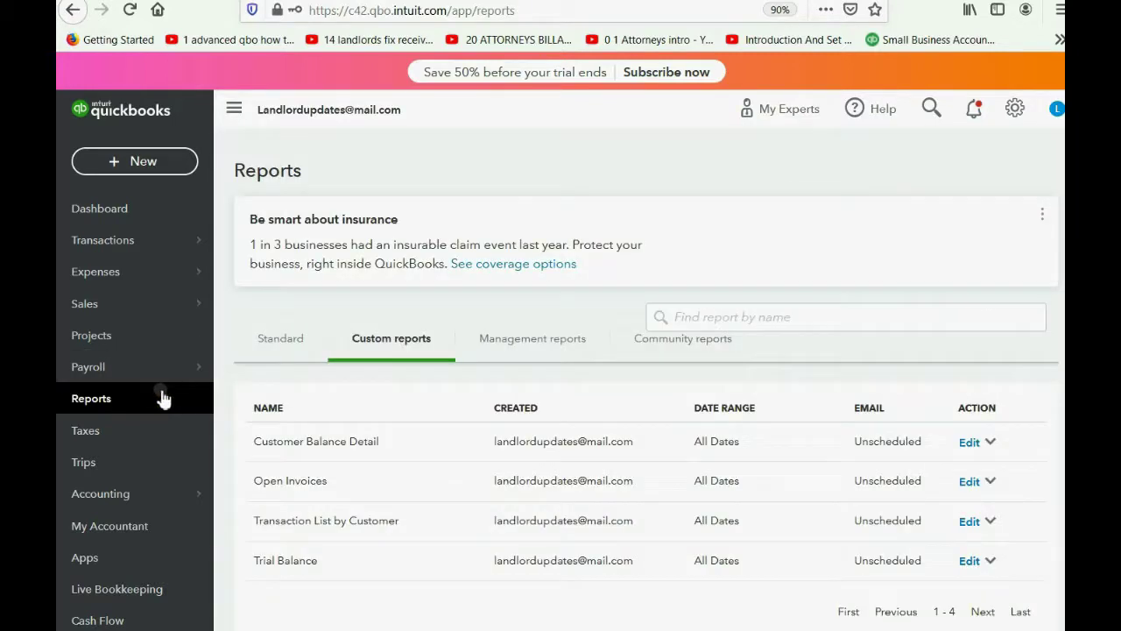
left_click(294, 561)
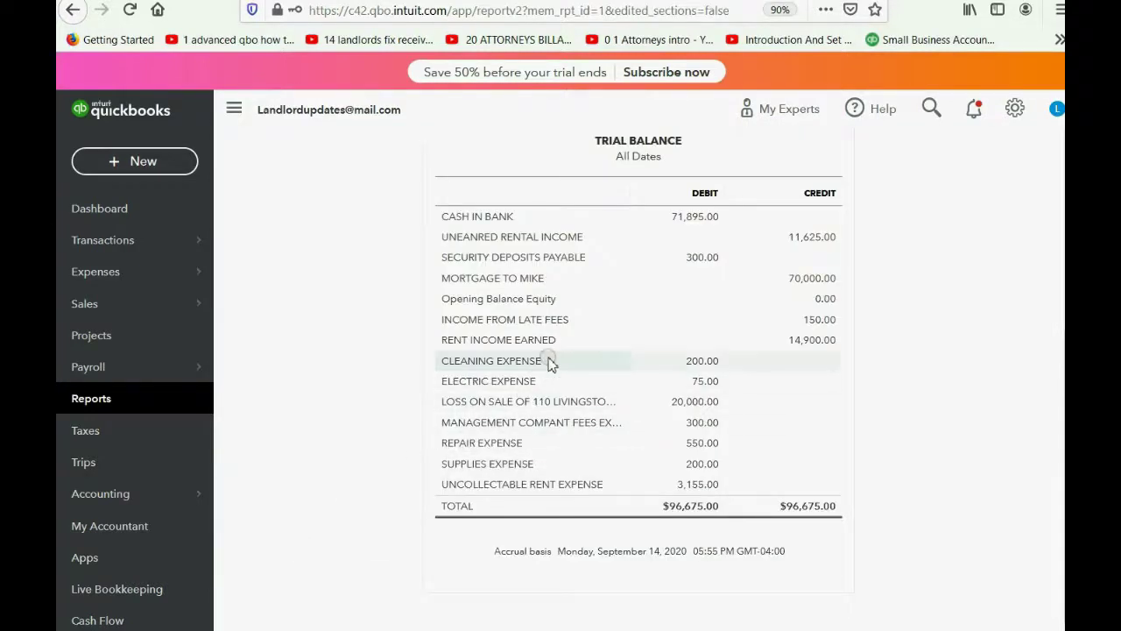
left_click(696, 362)
scroll(703, 360, "down", 2)
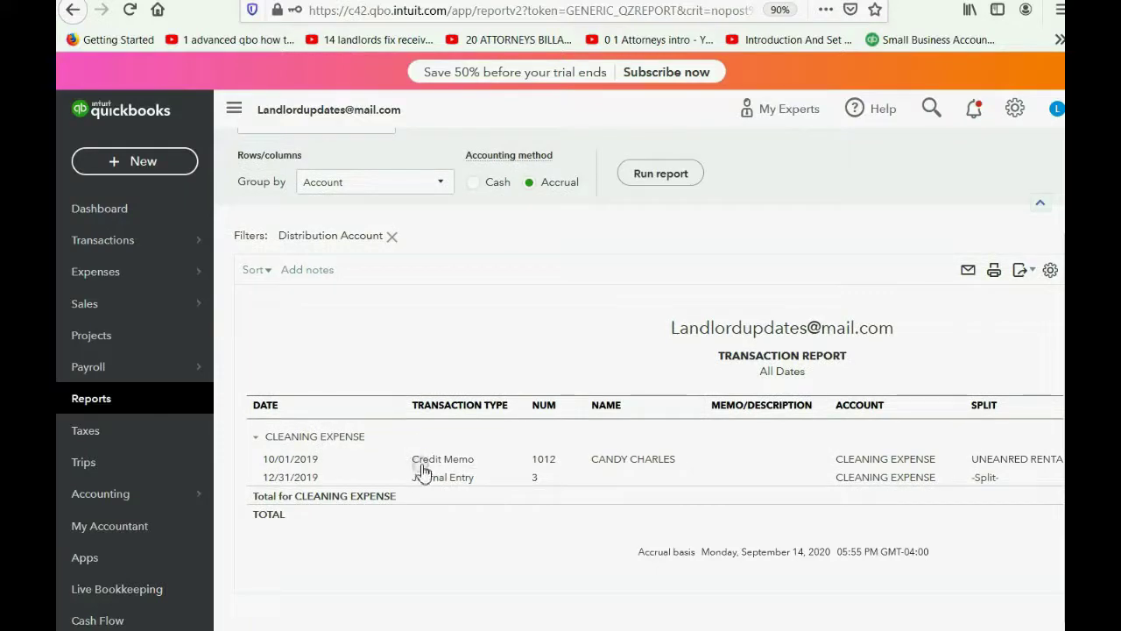
scroll(381, 625, "right", 5)
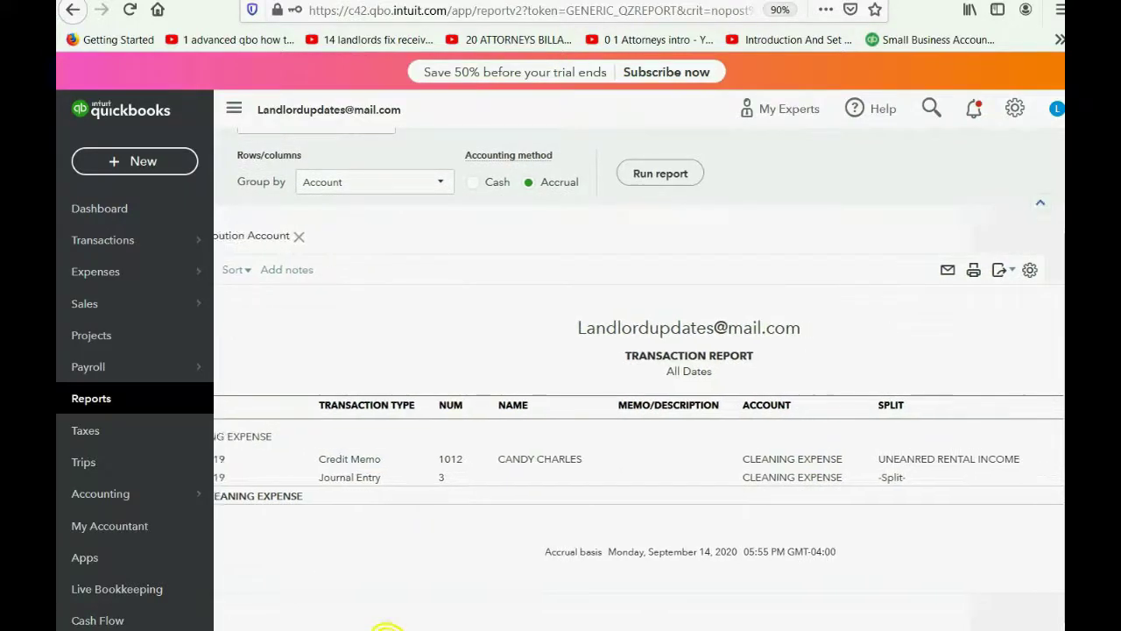
scroll(639, 394, "left", 5)
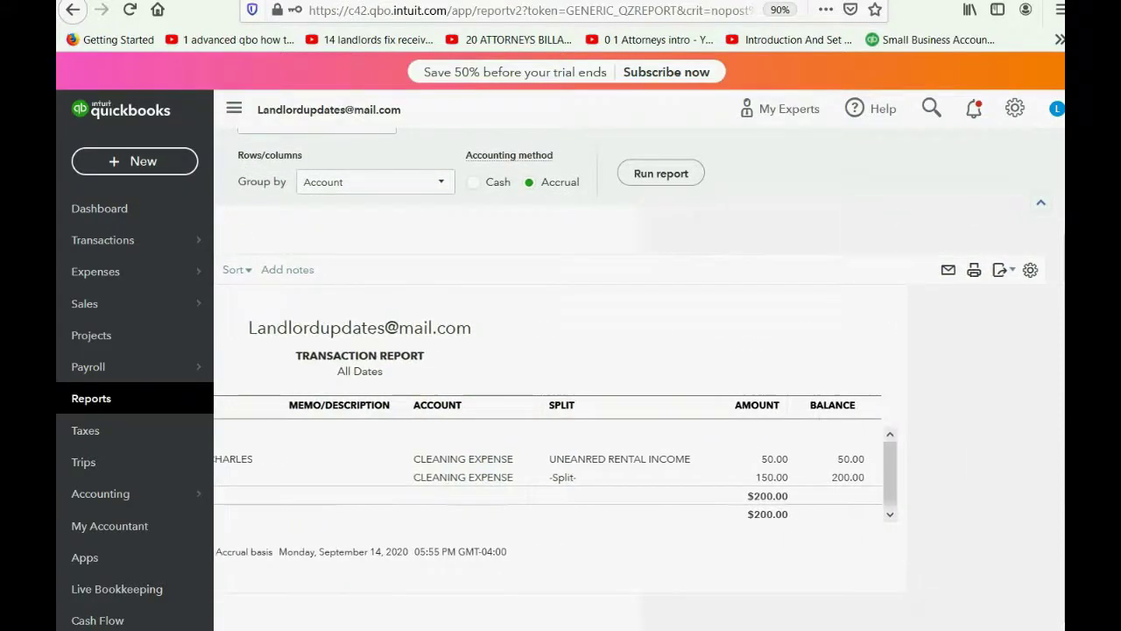
scroll(578, 438, "right", 5)
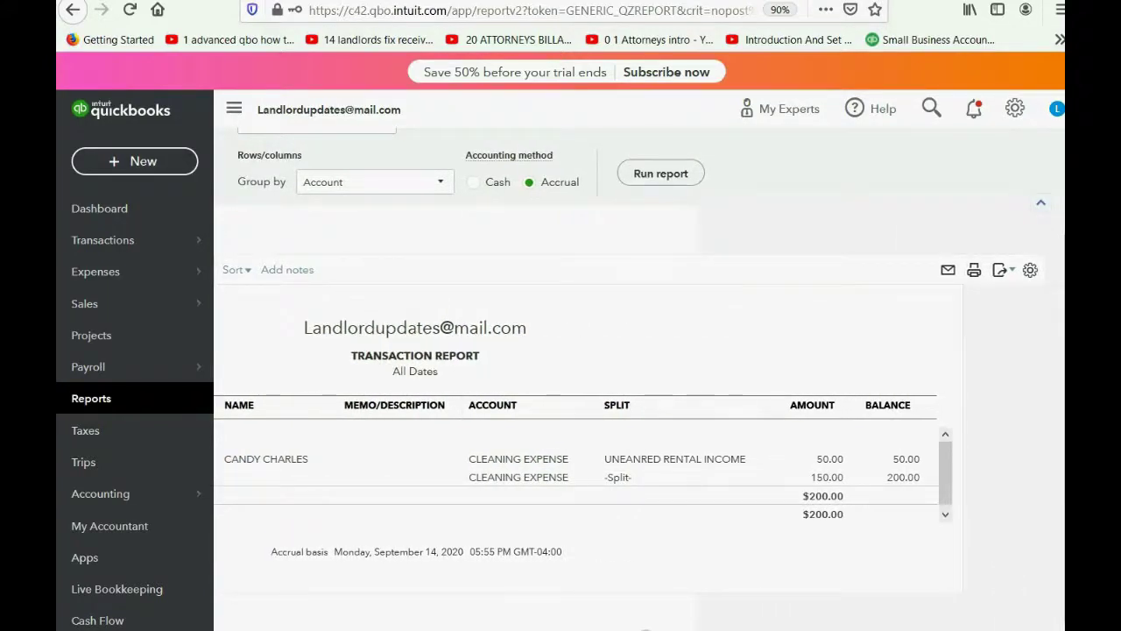
scroll(578, 438, "left", 3)
scroll(613, 438, "right", 1)
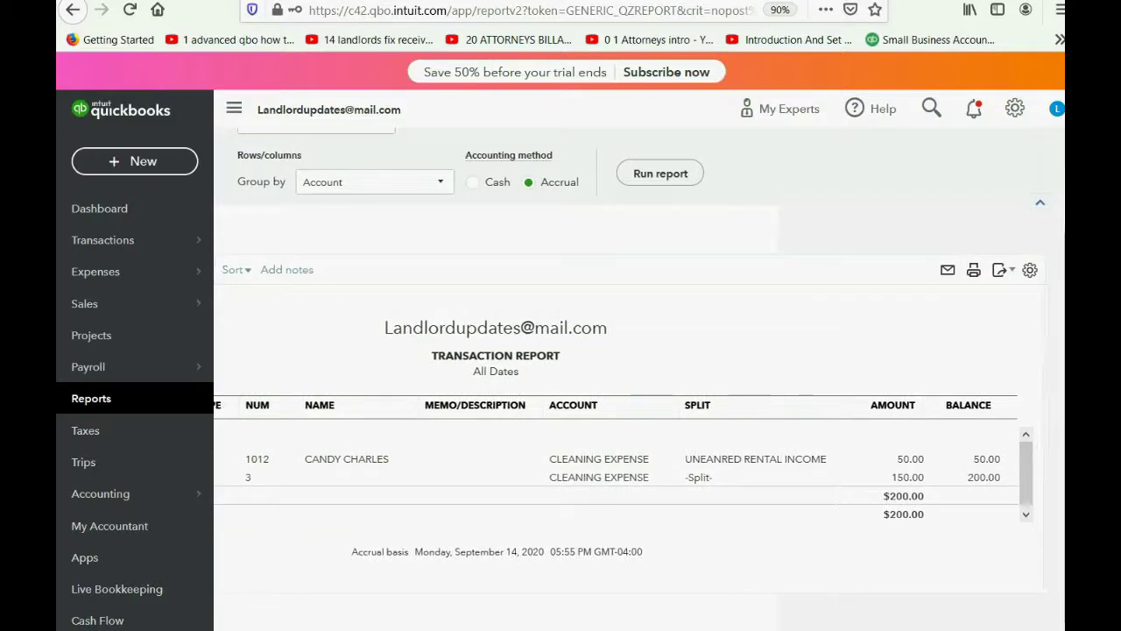
scroll(639, 354, "left", 6)
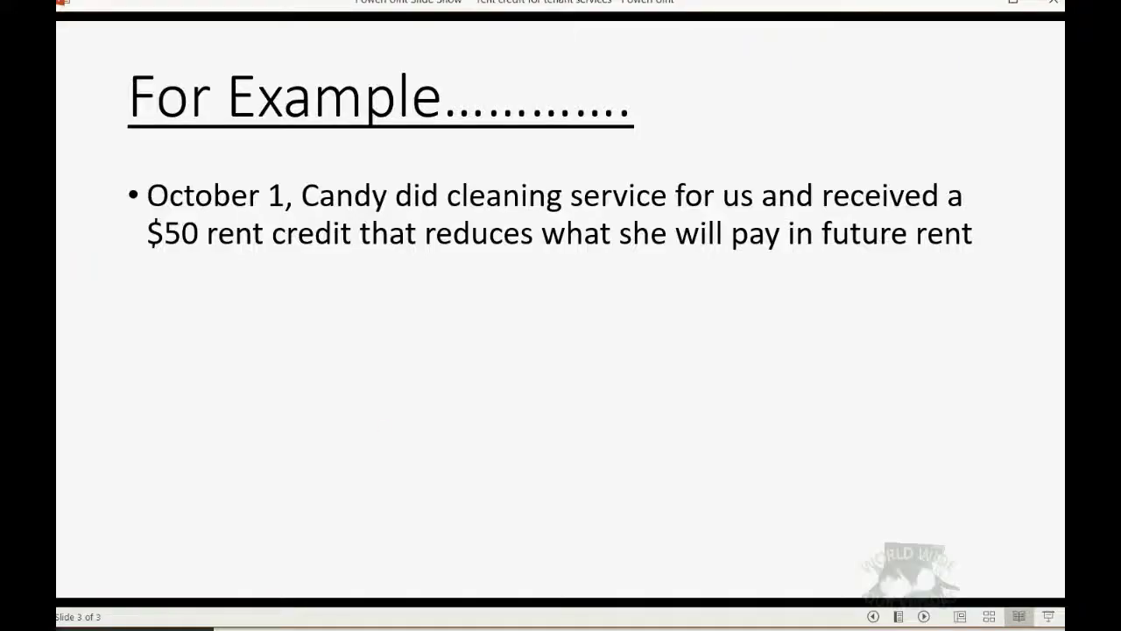
key("Right")
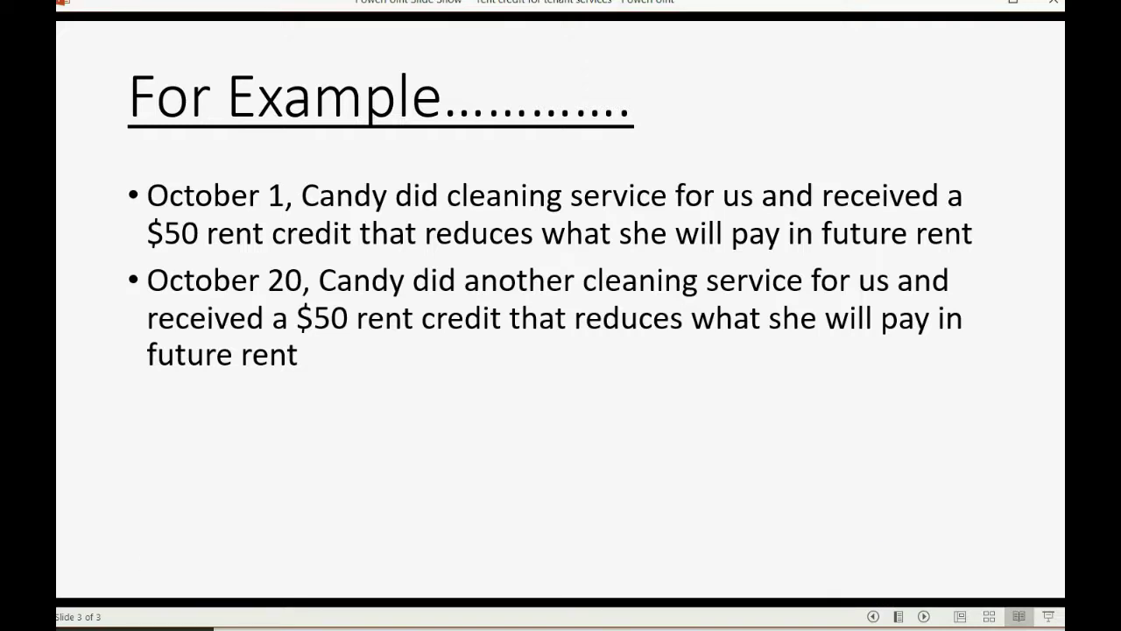
Step: Switch to QuickBooks Online and reopen the custom Customer Balance Detail report to review the tenant's transactions
key("alt+Tab")
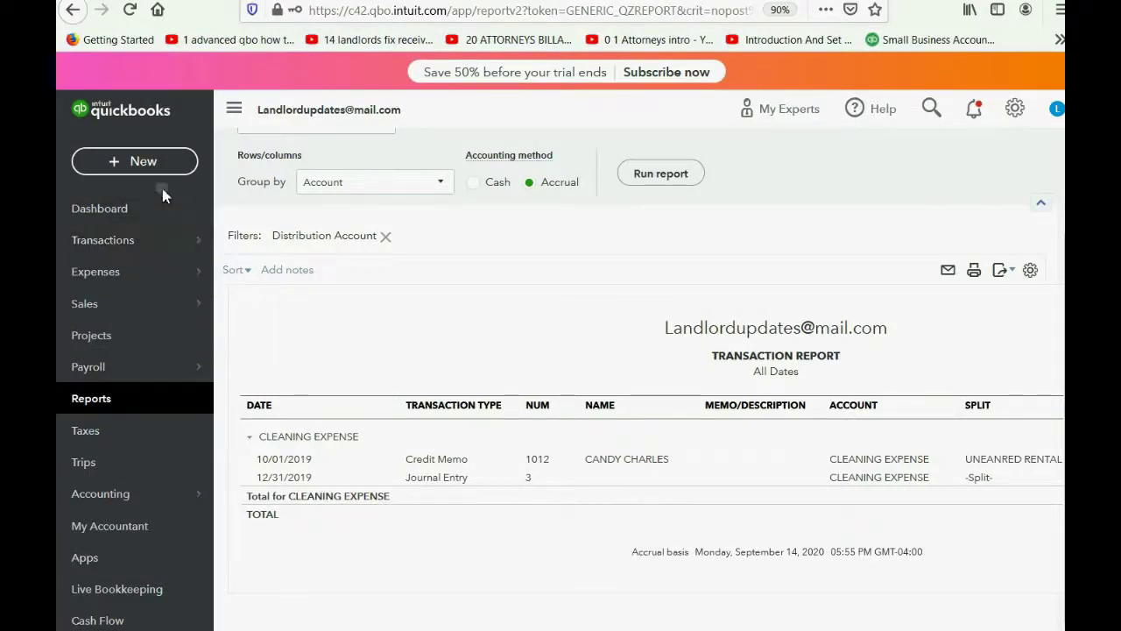
left_click(130, 399)
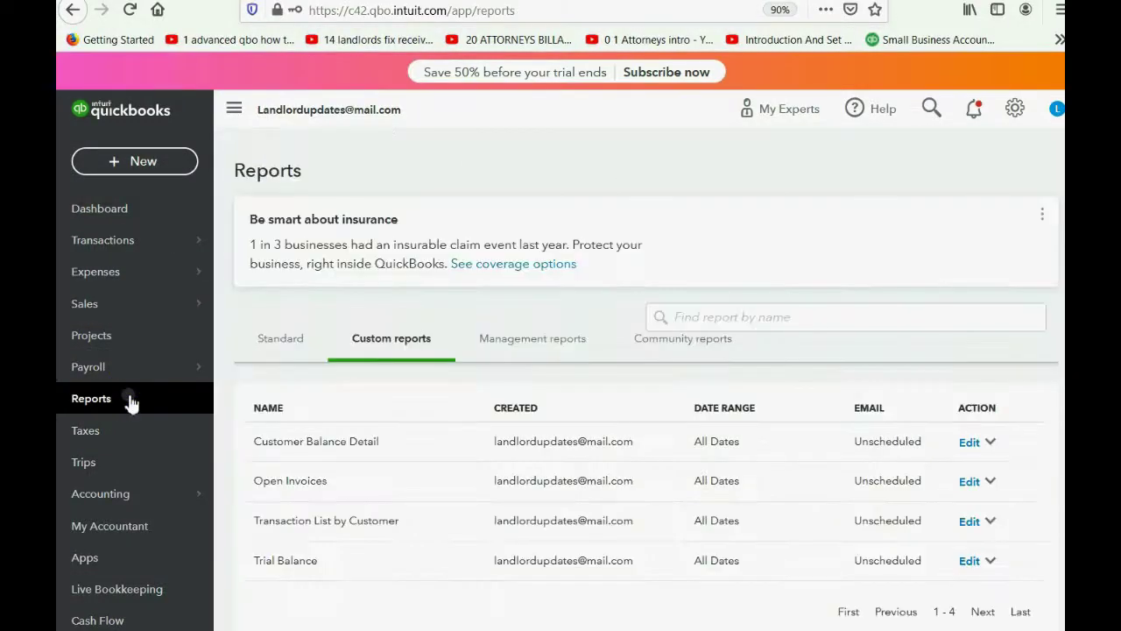
left_click(302, 450)
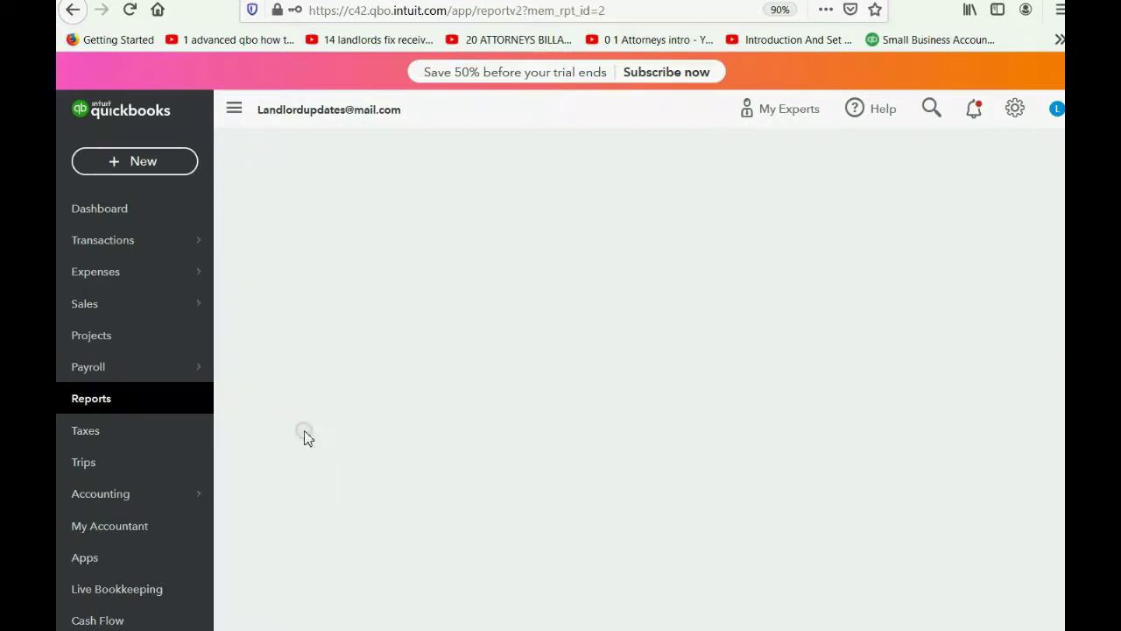
scroll(399, 355, "down", 5)
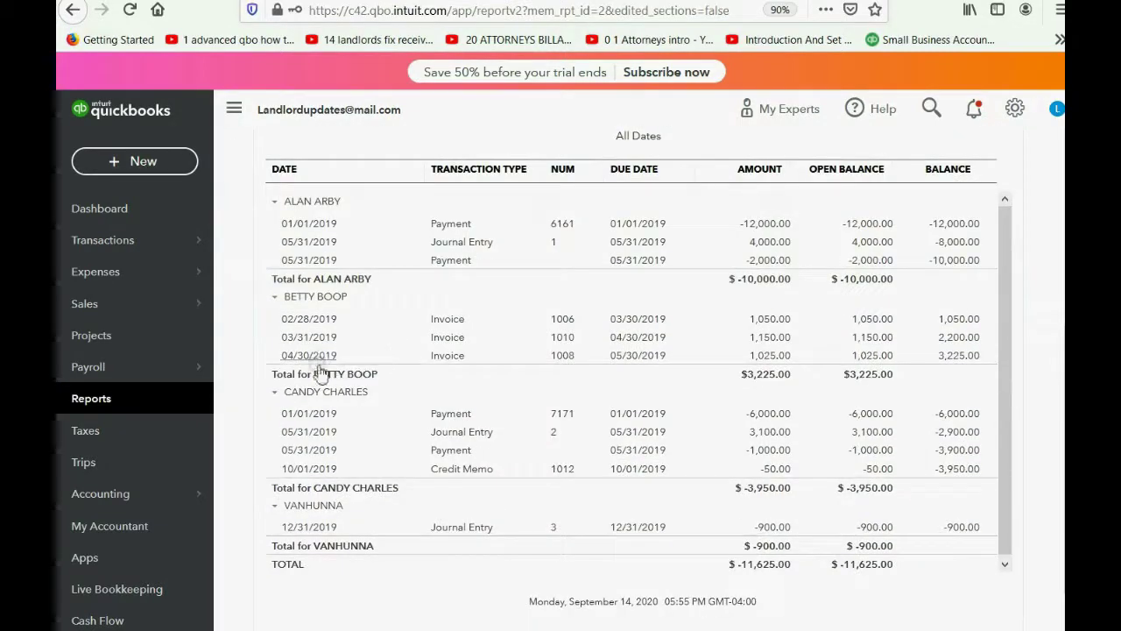
Step: Start another credit memo dated 10/20/2019 for the same tenant
left_click(145, 164)
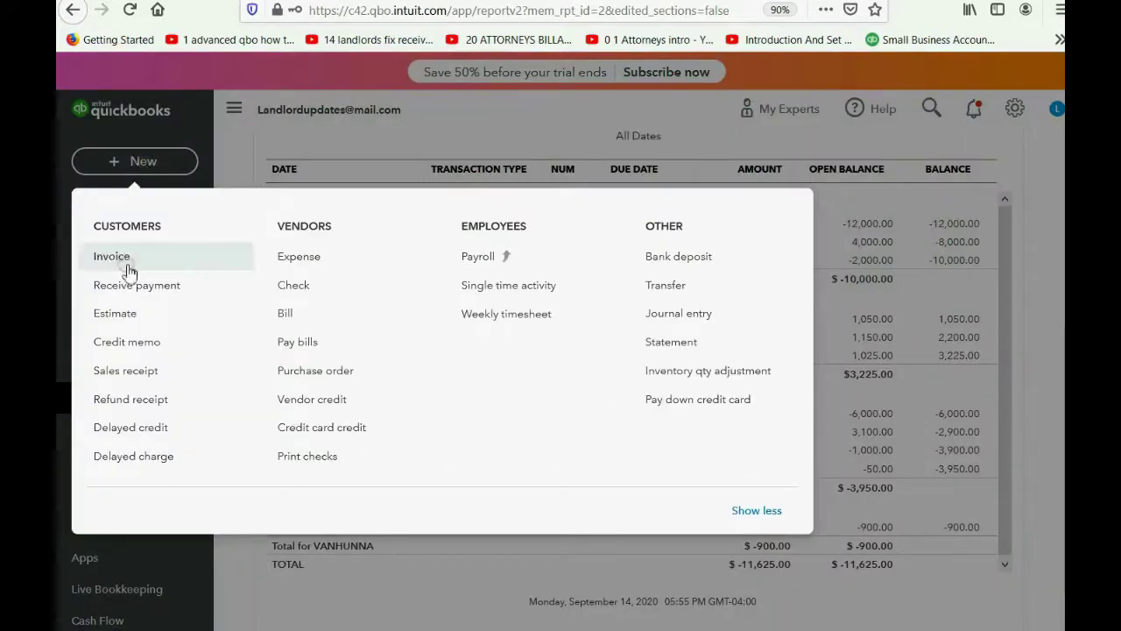
left_click(135, 342)
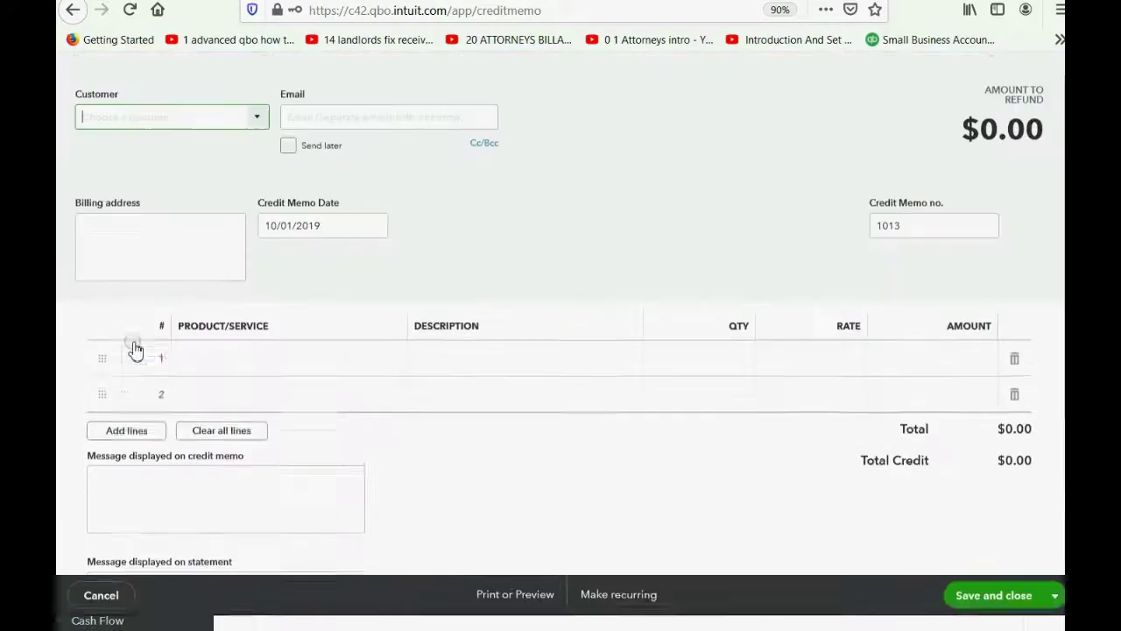
left_click(374, 261)
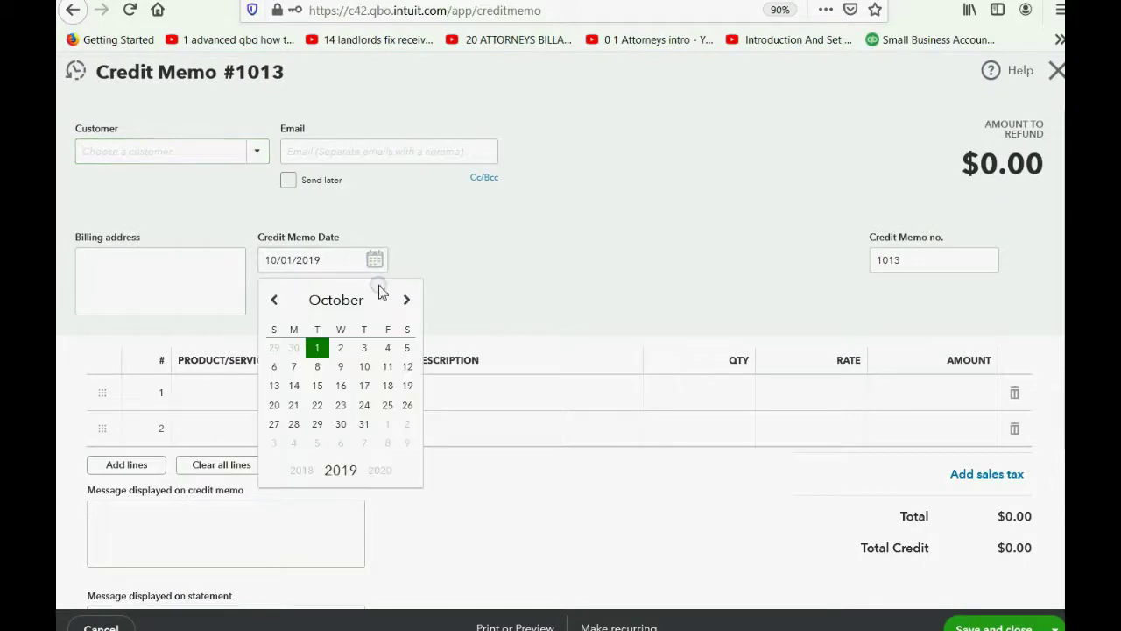
left_click(274, 404)
left_click(255, 153)
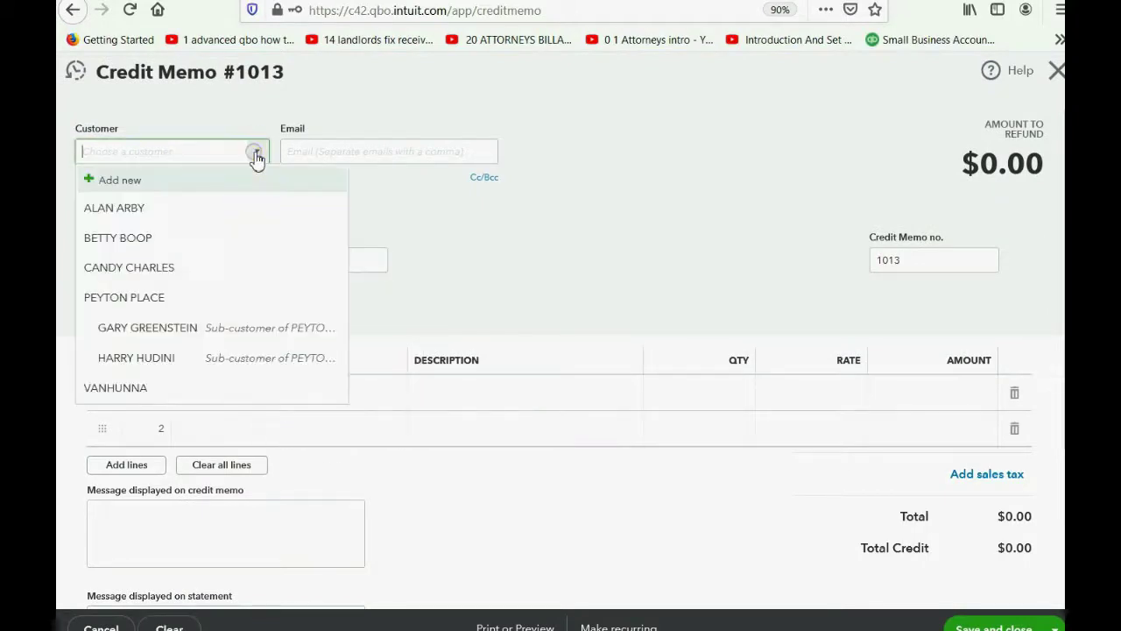
left_click(170, 267)
Step: Add RENT REDUCTION FOR CLEANING on the first line of the new credit memo with an amount of 50.00
left_click(223, 392)
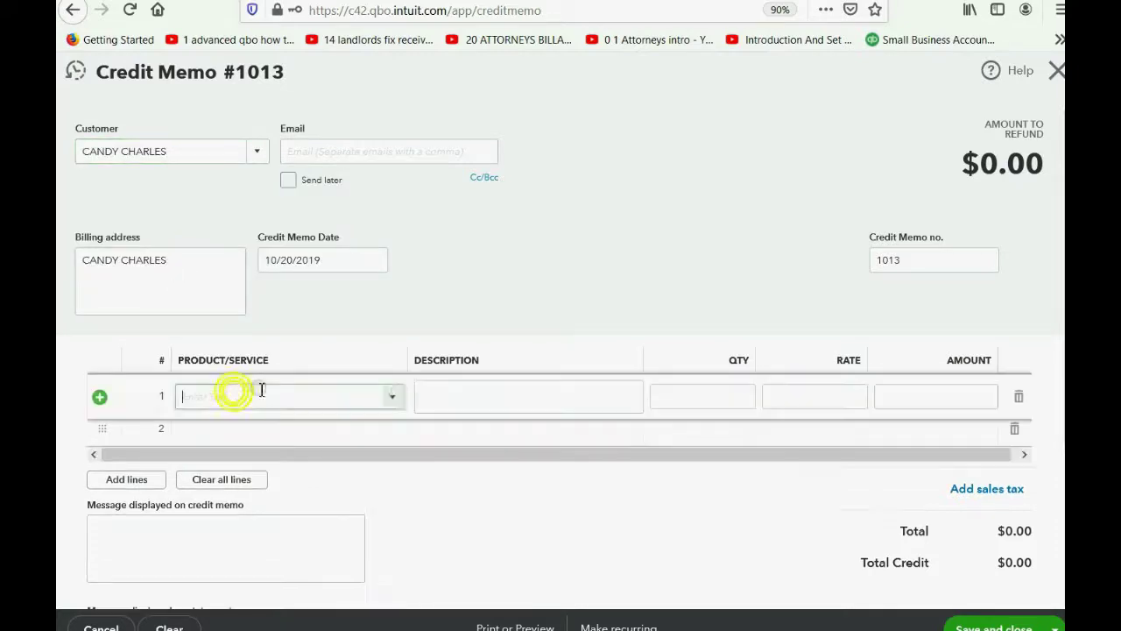
left_click(392, 396)
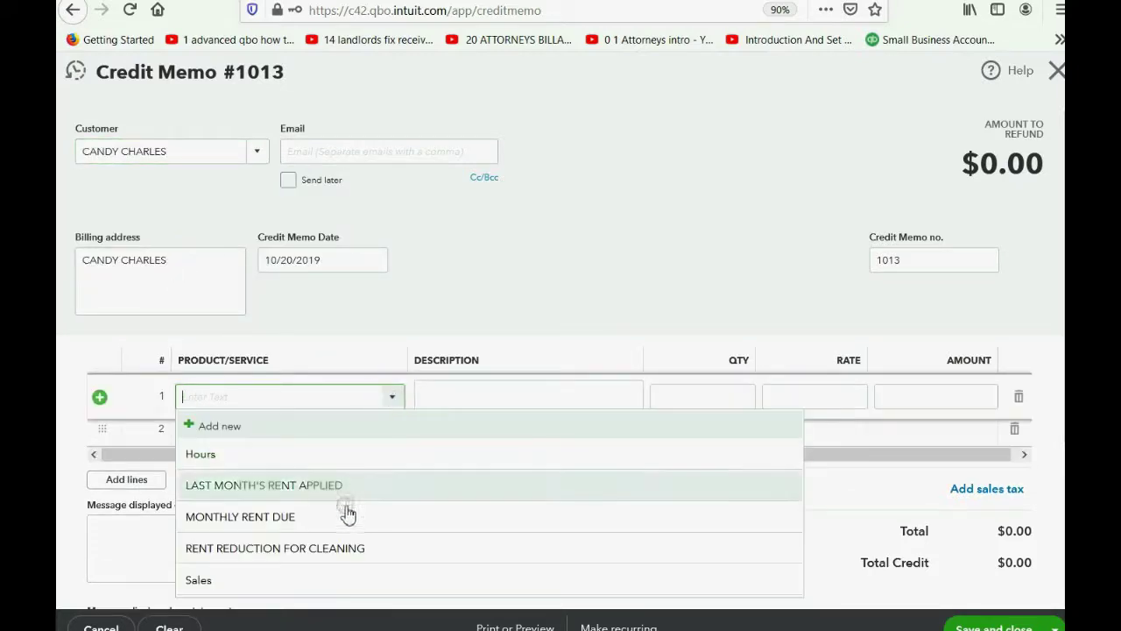
left_click(335, 547)
left_click(886, 396)
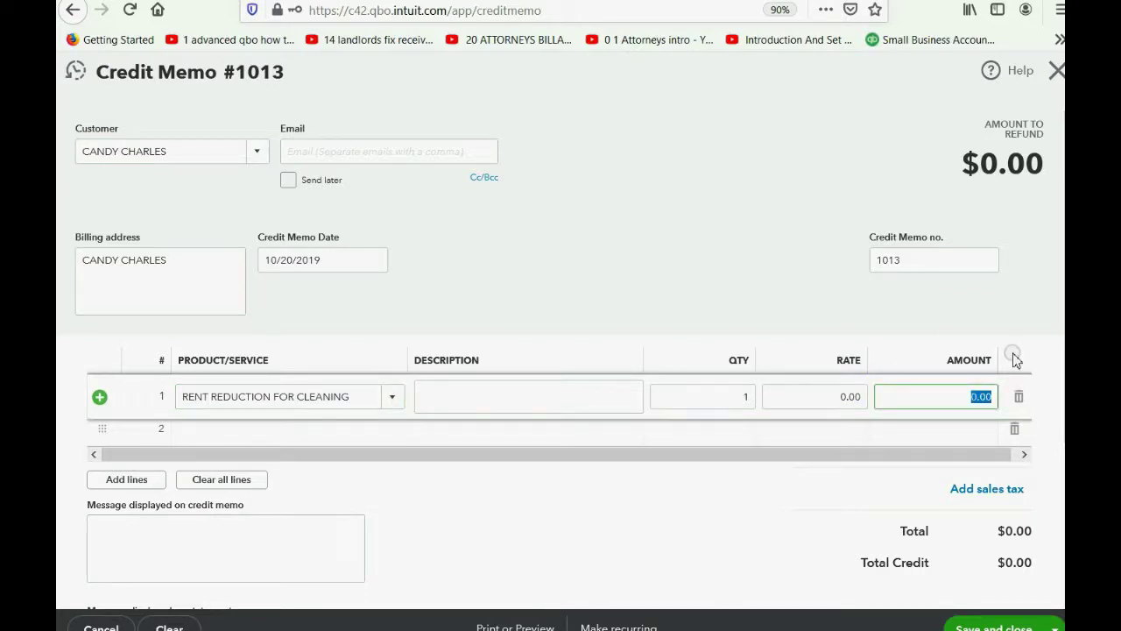
left_click(964, 396)
left_click(1006, 406)
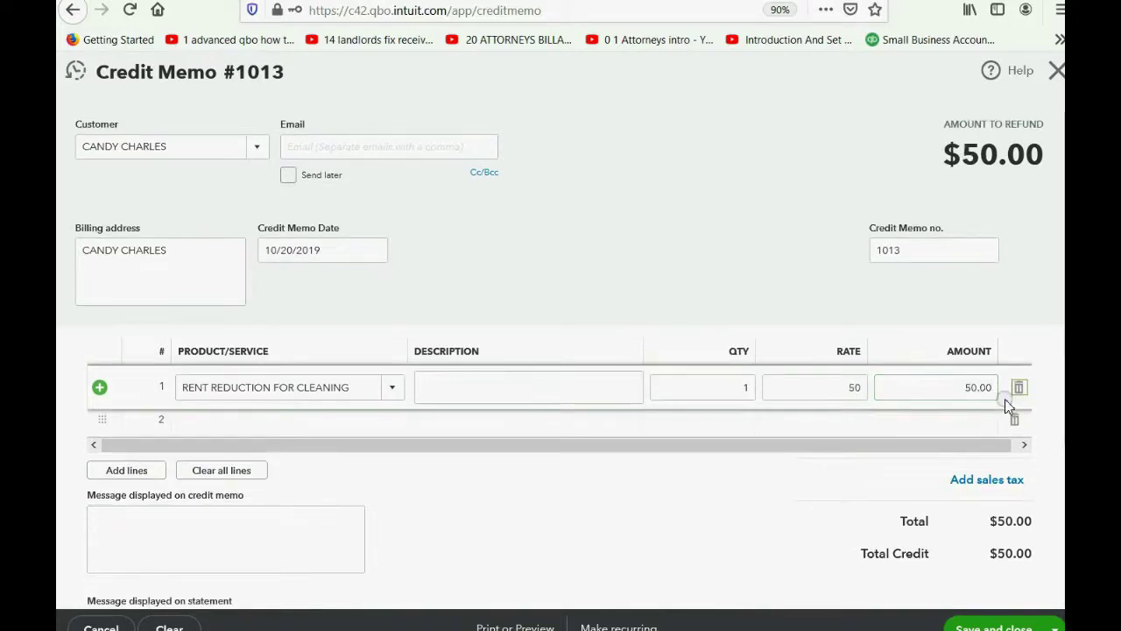
Step: Save and close the credit memo and review the tenant's transactions in the Customer Balance Detail report
left_click(990, 625)
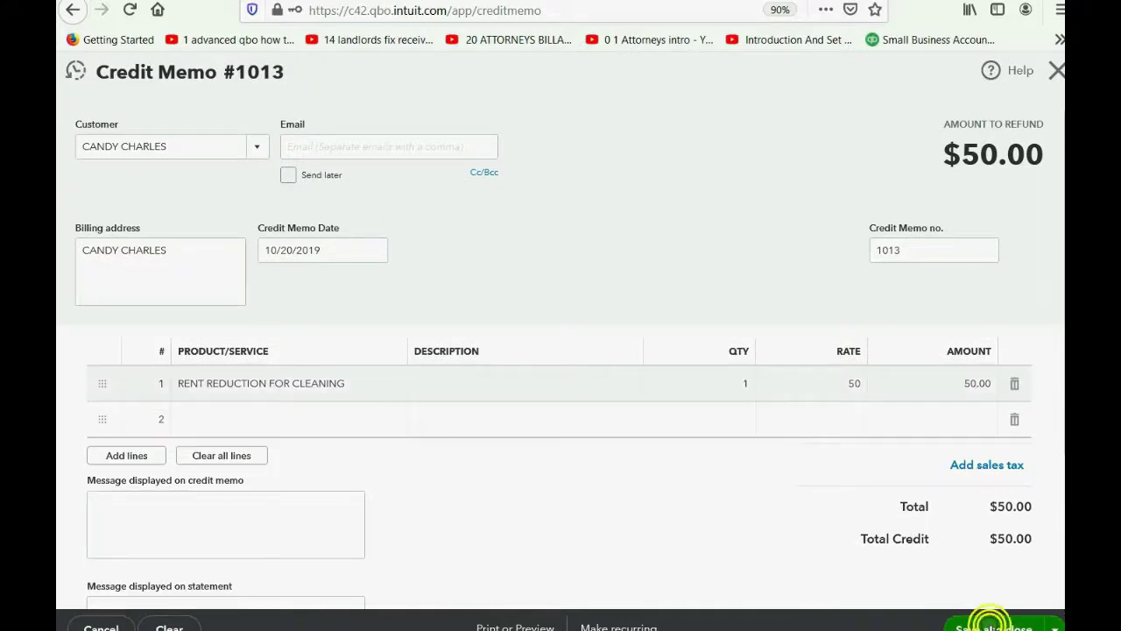
scroll(852, 436, "down", 3)
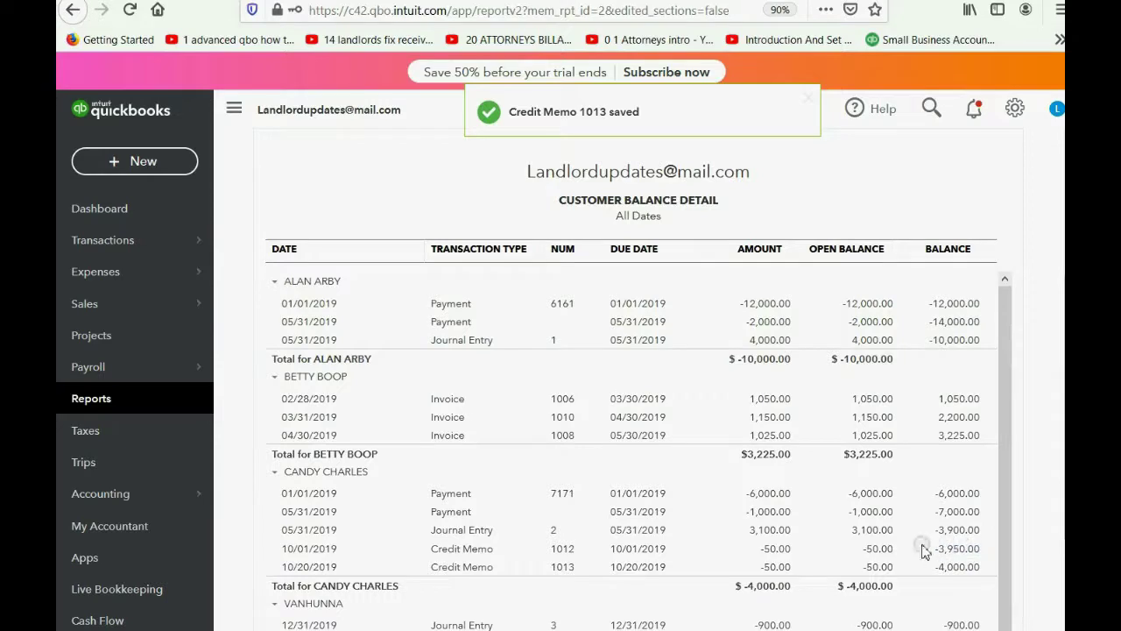
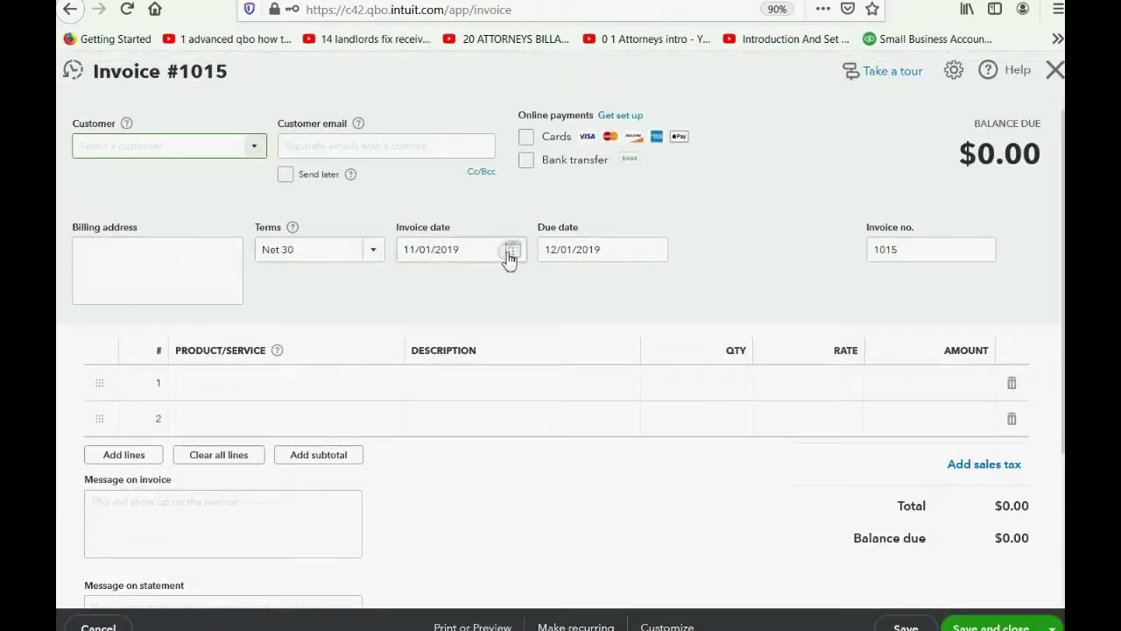
Step: Date the new invoice 11/01/2019 and choose the same tenant as its customer
left_click(510, 253)
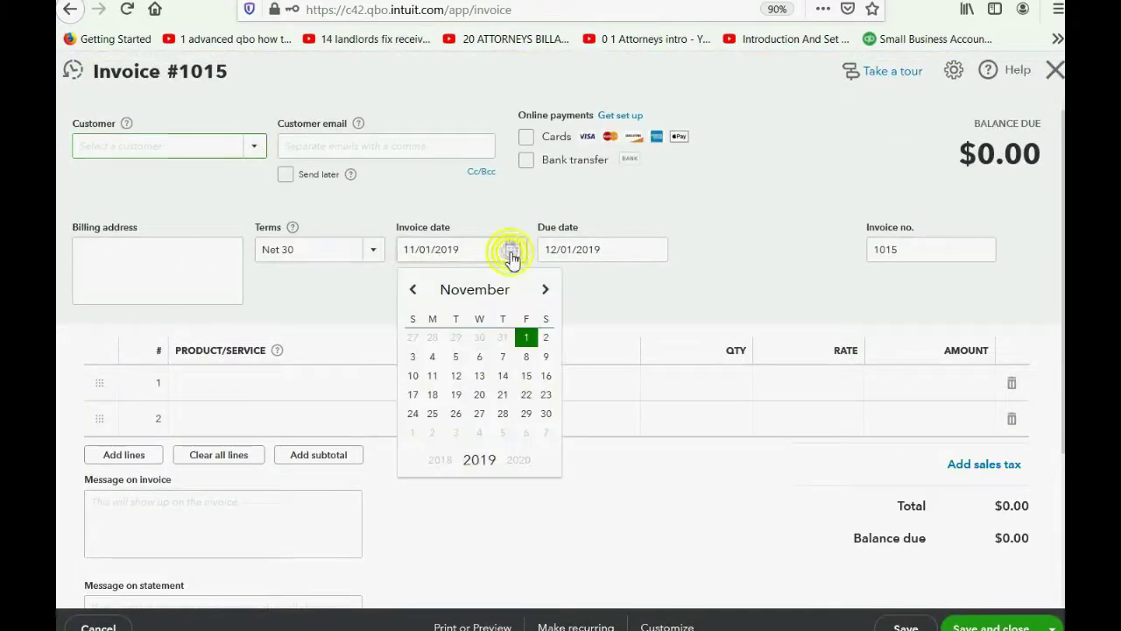
left_click(526, 331)
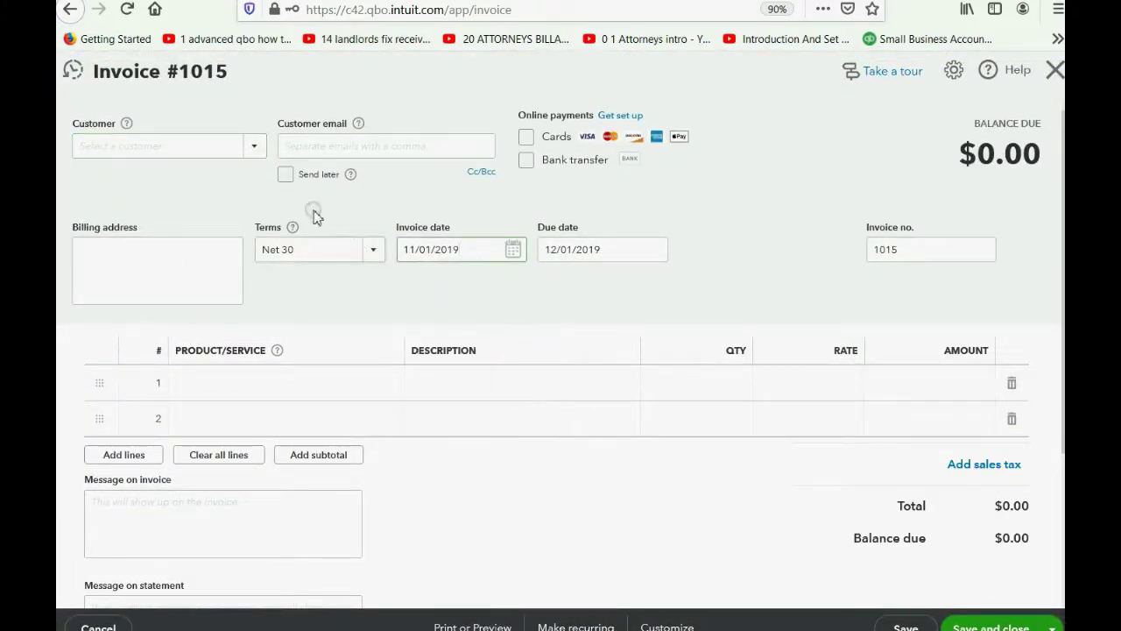
left_click(252, 147)
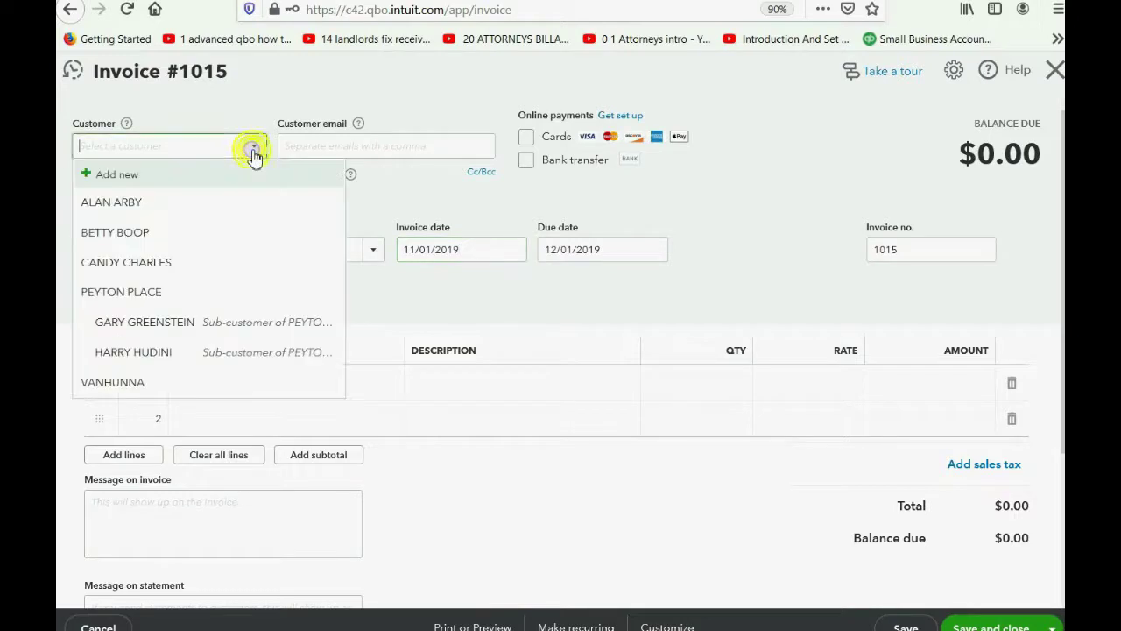
left_click(184, 261)
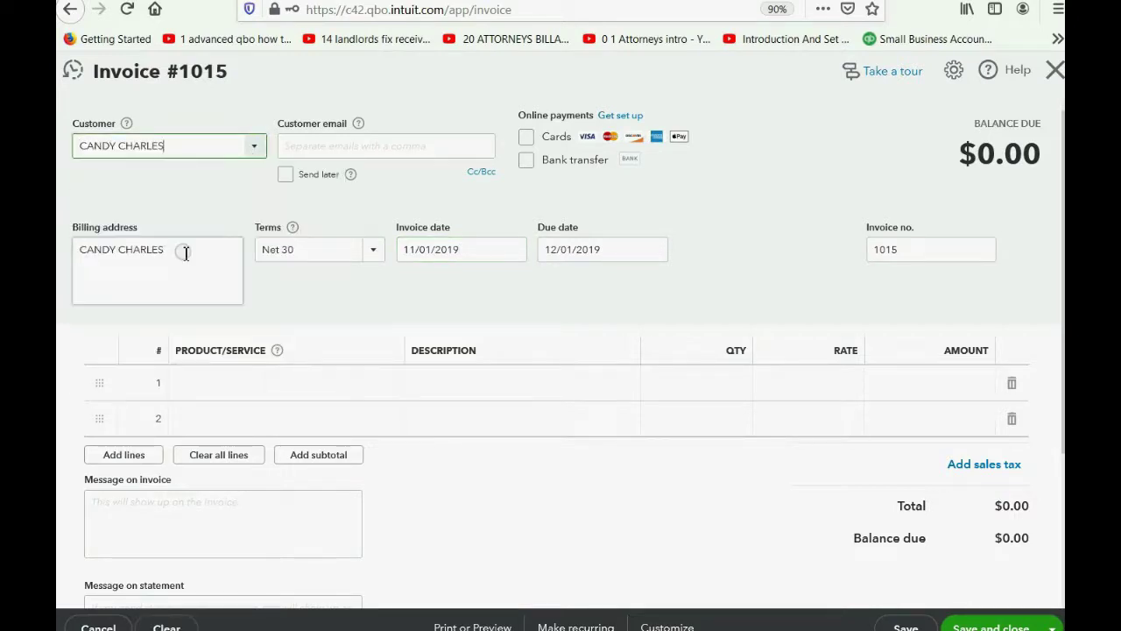
Step: Add MONTHLY RENT DUE on the first line of the invoice with an amount of 1,000.00
left_click(324, 382)
left_click(389, 386)
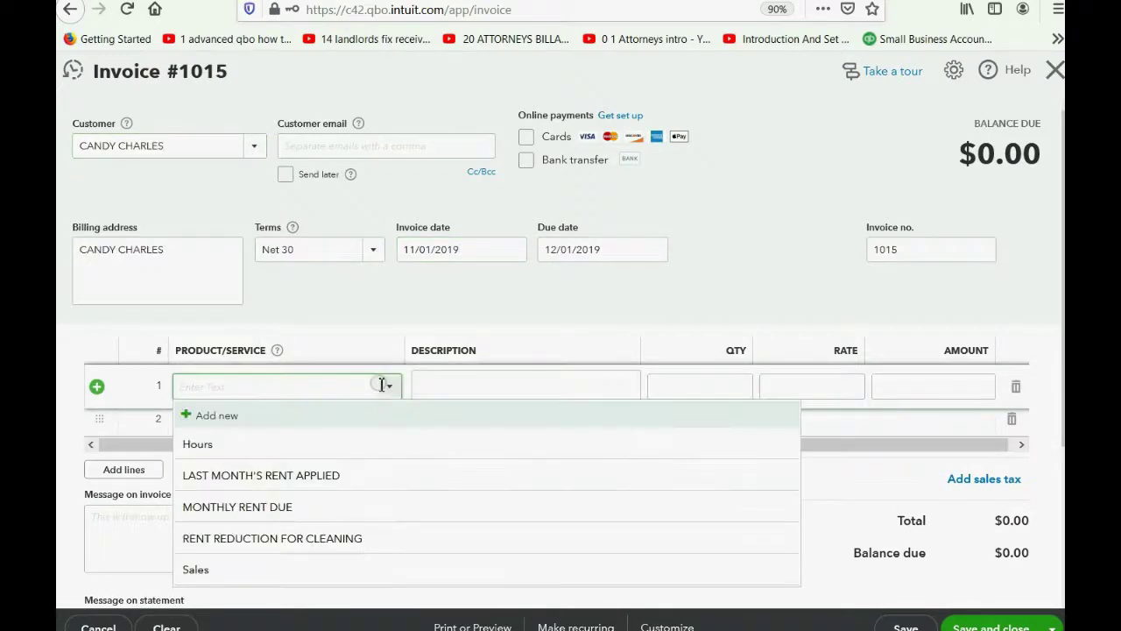
left_click(360, 519)
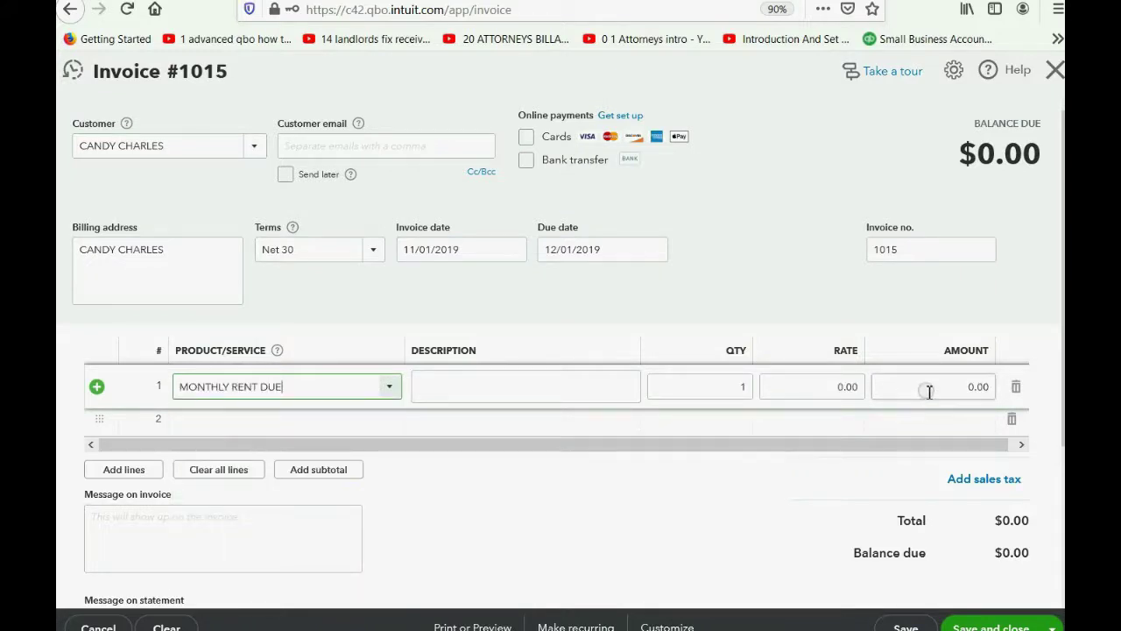
left_click(926, 388)
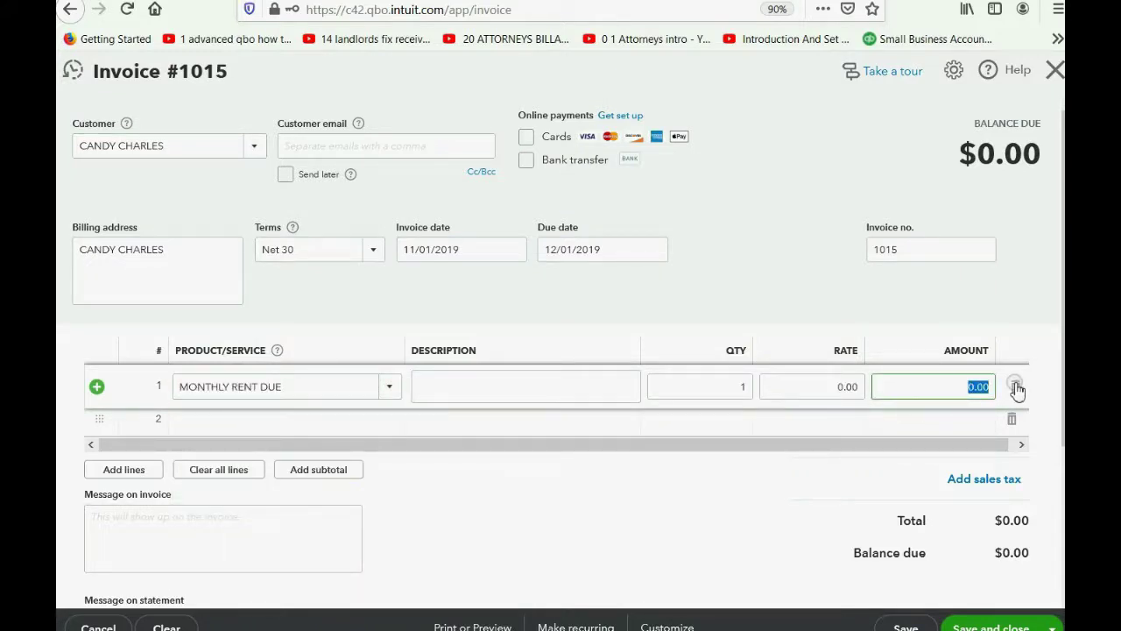
type("1000")
key("Tab")
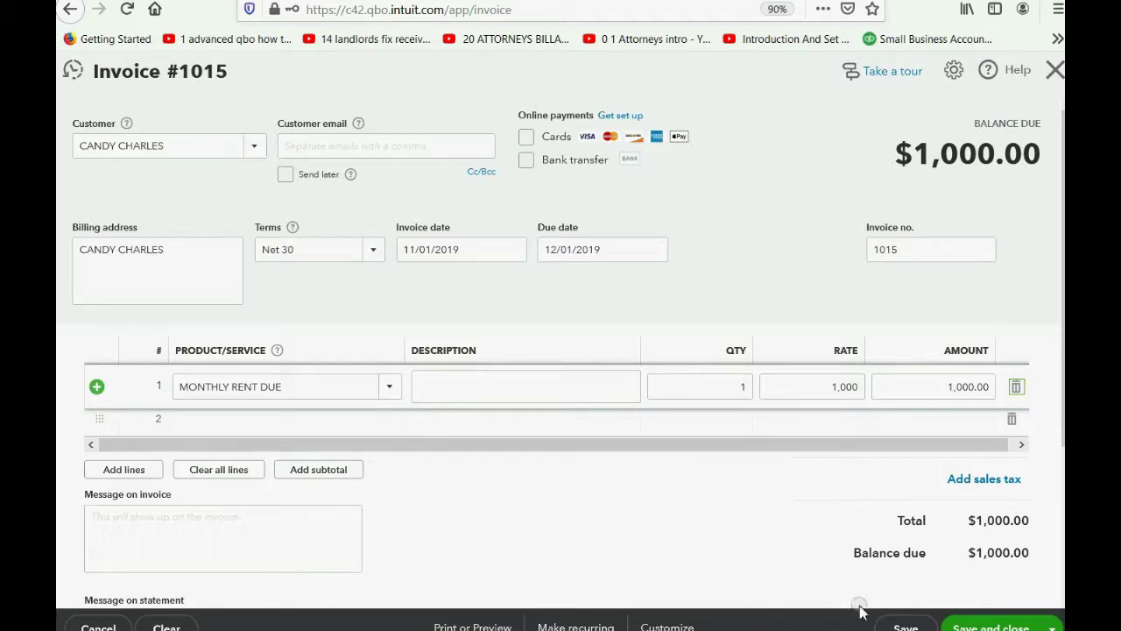
Step: Save and close the rent invoice and examine the tenant's entries in the Customer Balance Detail report
left_click(990, 626)
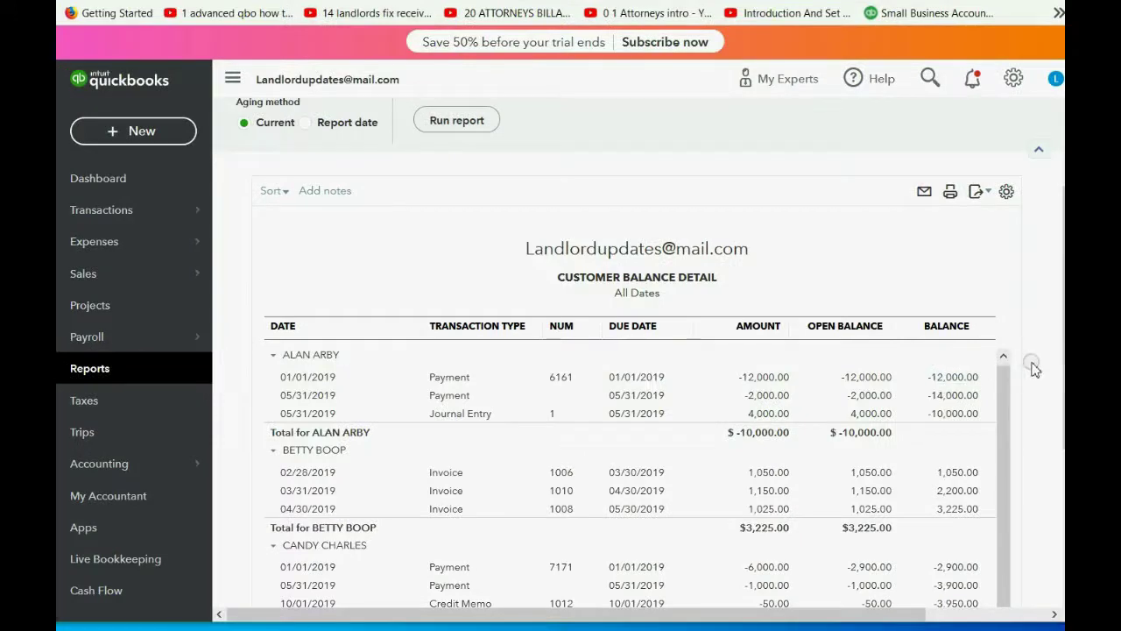
left_click_drag(1051, 368, 1056, 494)
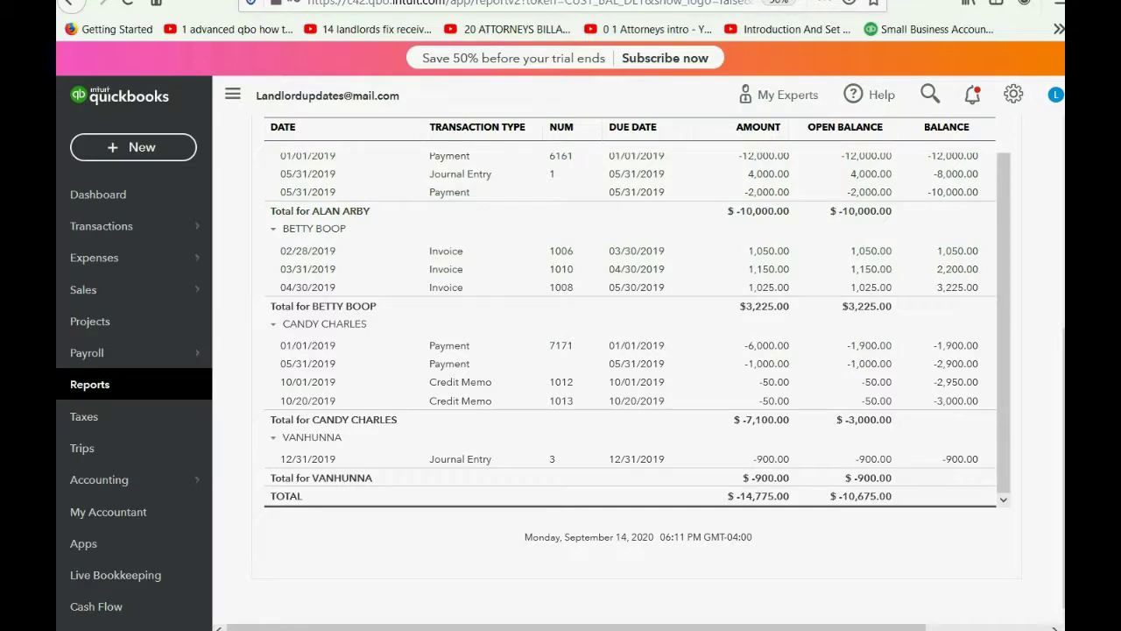
key("alt+Tab")
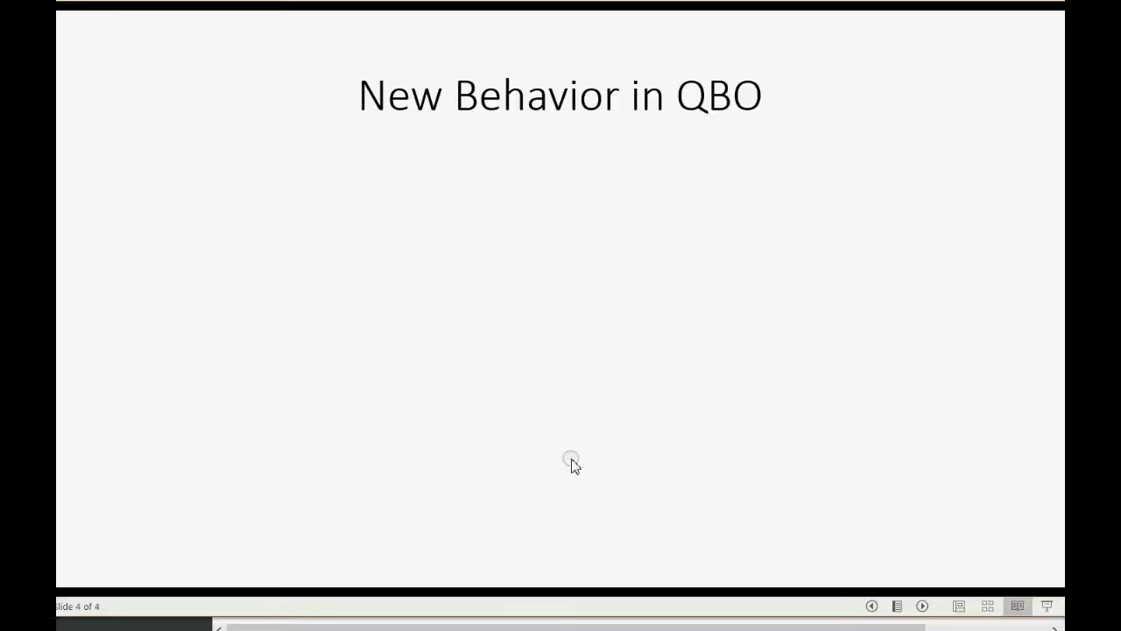
left_click(571, 465)
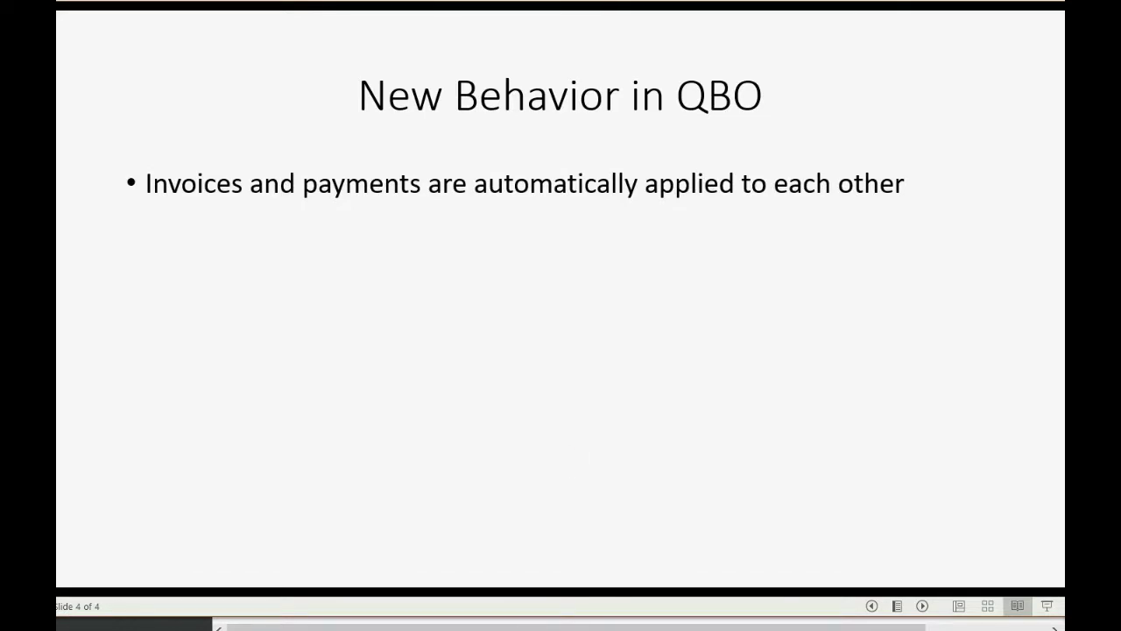
key("Right")
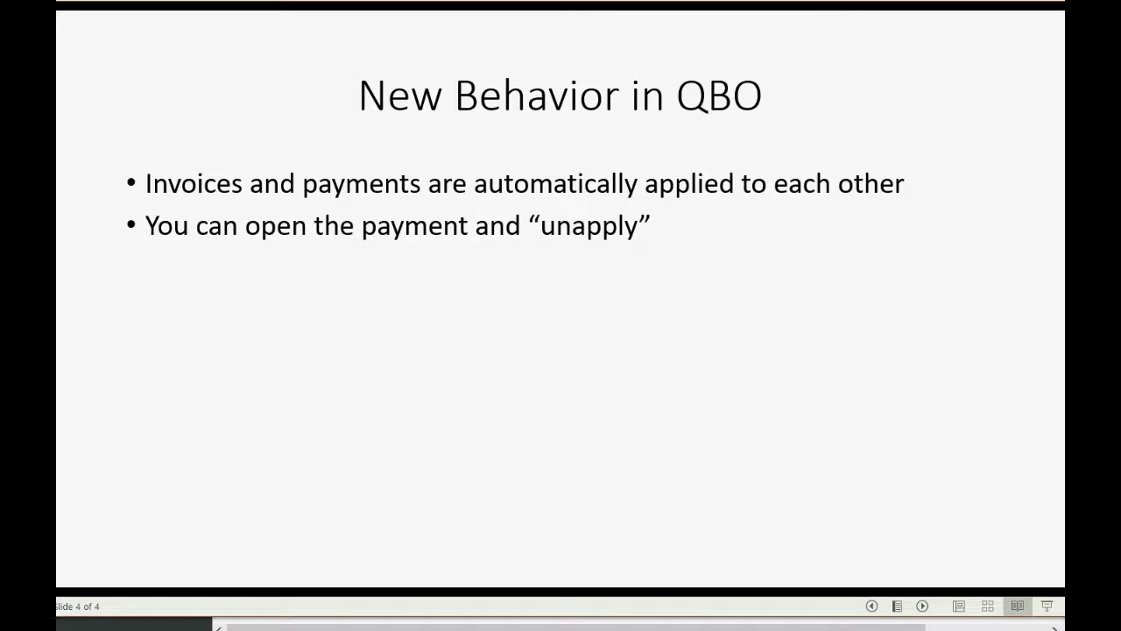
key("Right")
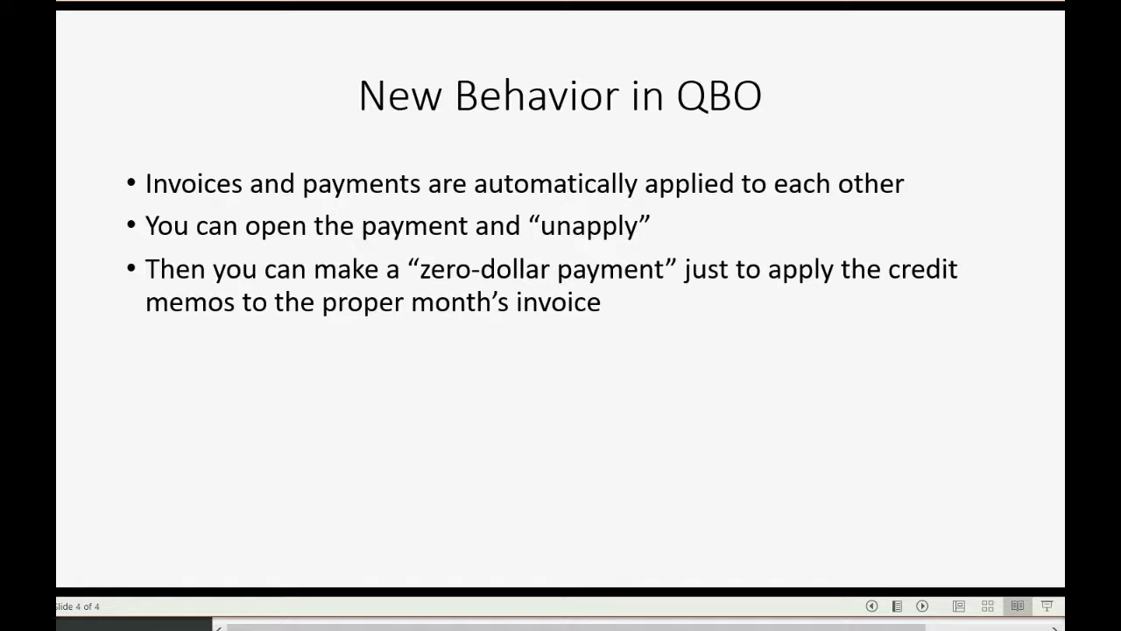
key("alt+Tab")
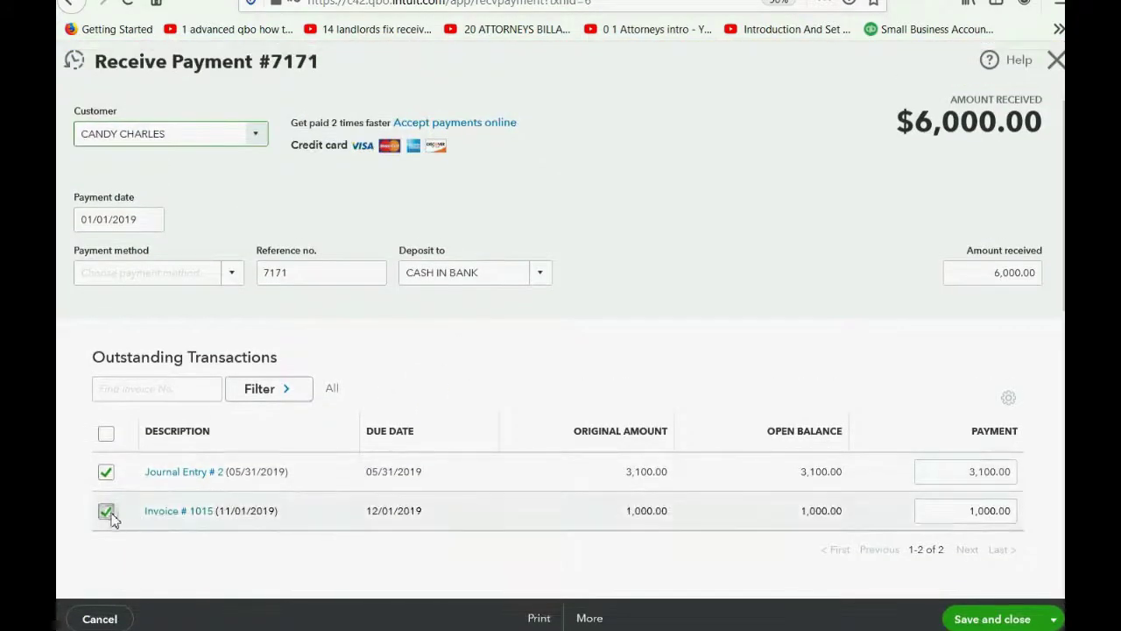
Step: Unapply the 11/01/2019 invoice from the tenant's $6,000 payment dated 01/01/2019, and save the modified payment
left_click(105, 510)
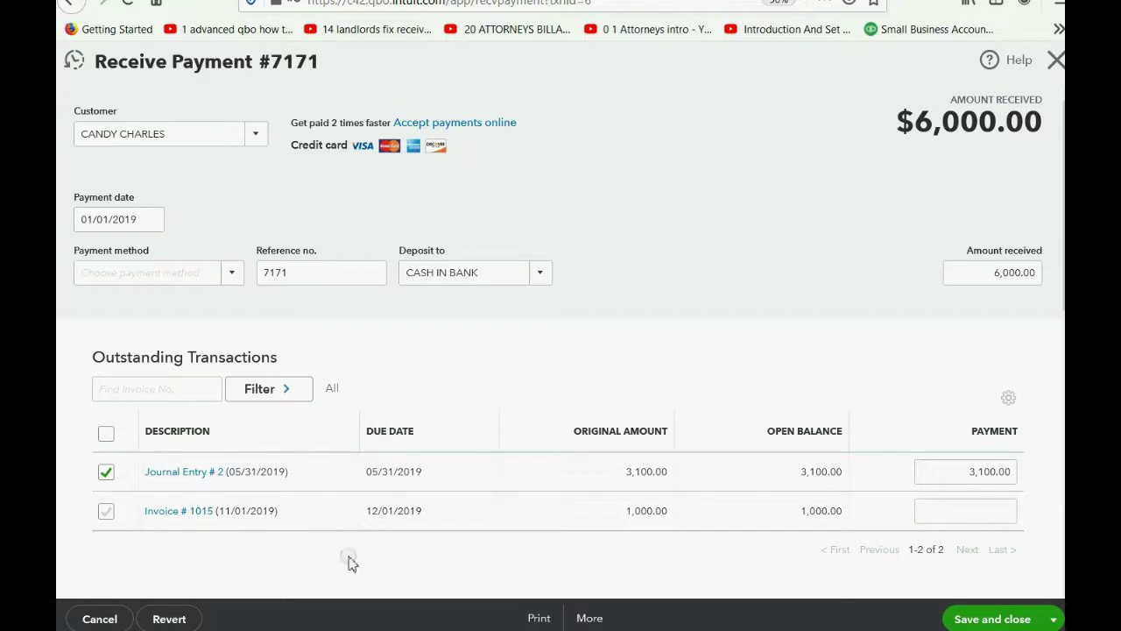
left_click(977, 622)
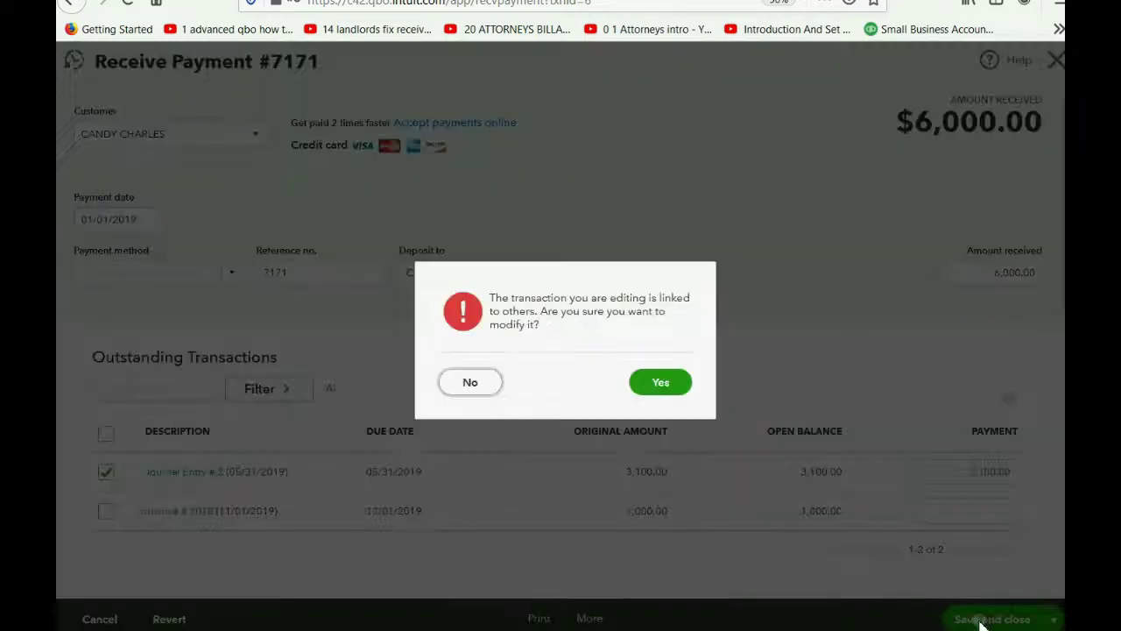
left_click(660, 386)
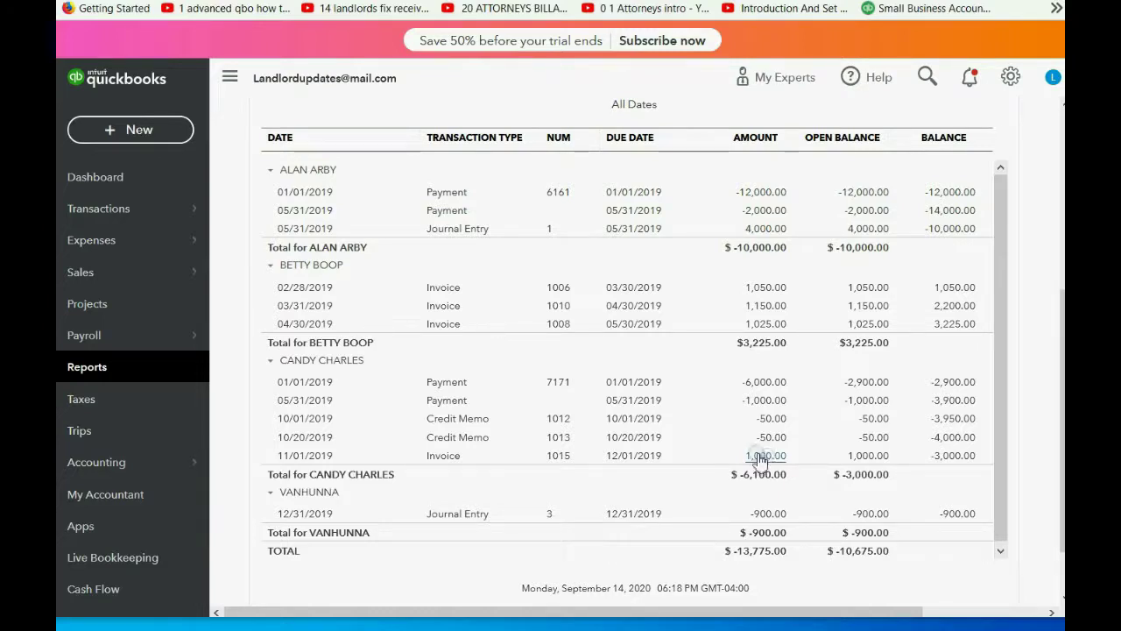
Step: Start a new received payment dated 11/01/2019 for the tenant
left_click(139, 132)
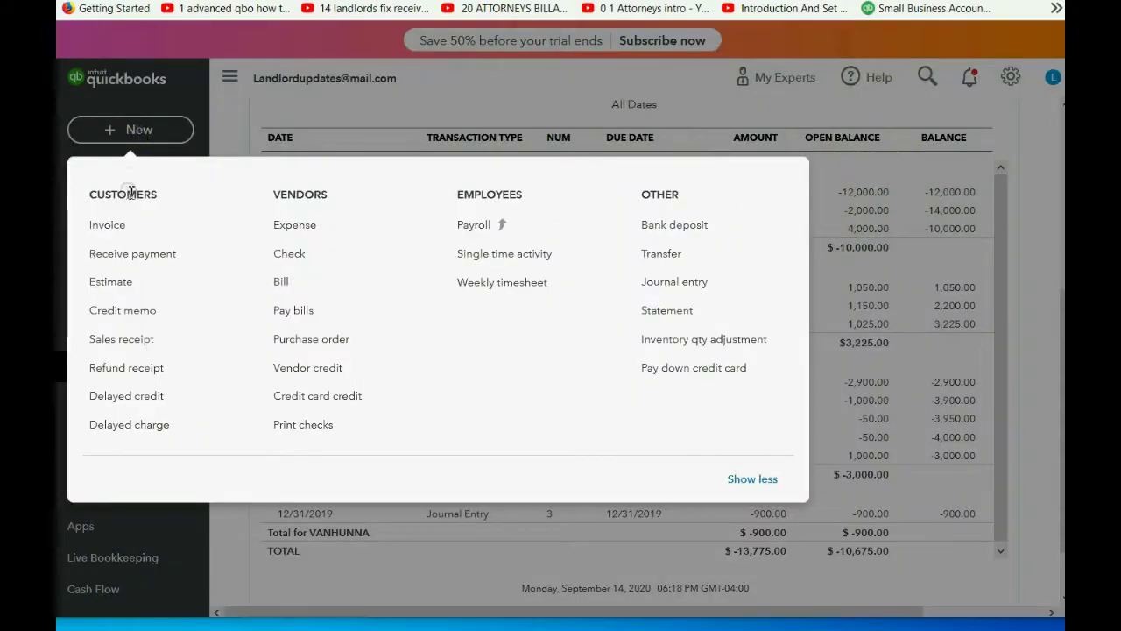
left_click(129, 256)
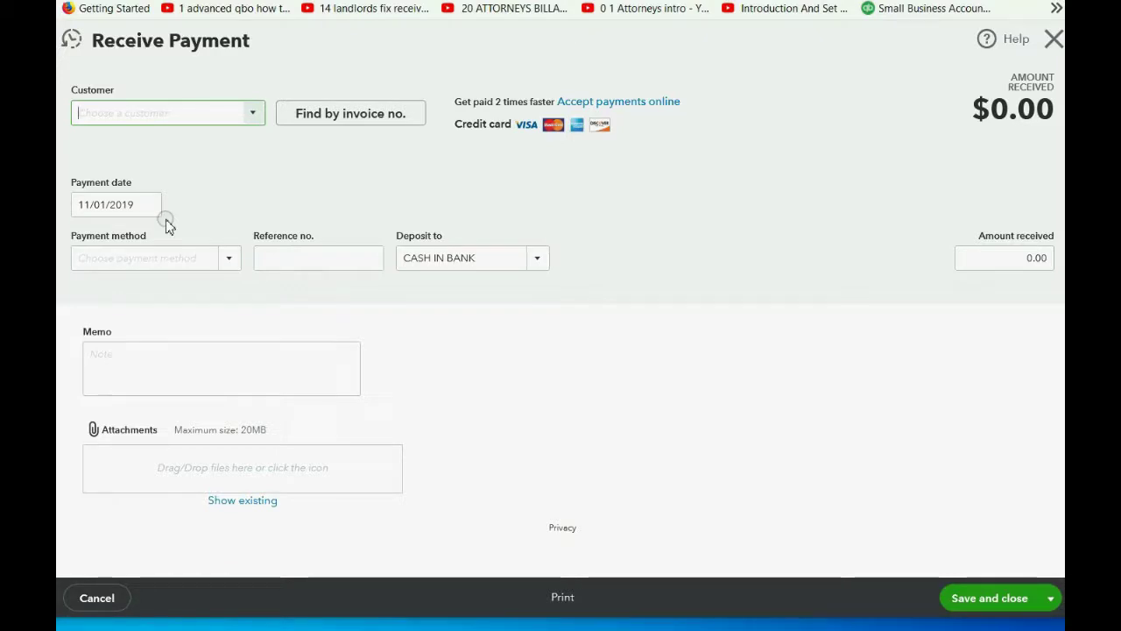
left_click(253, 115)
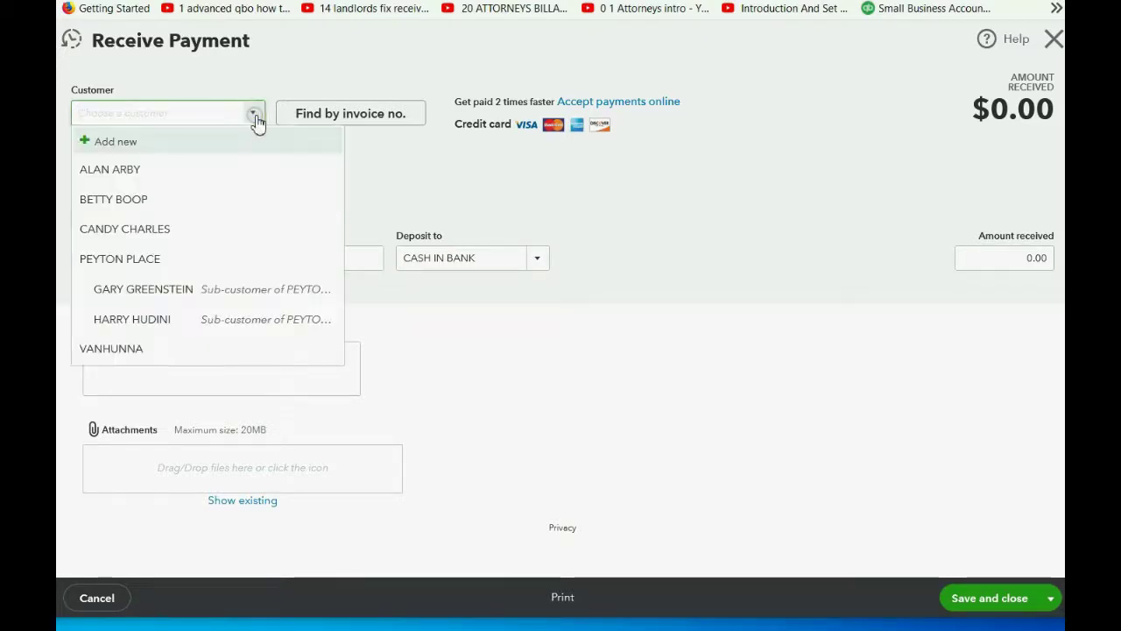
left_click(207, 228)
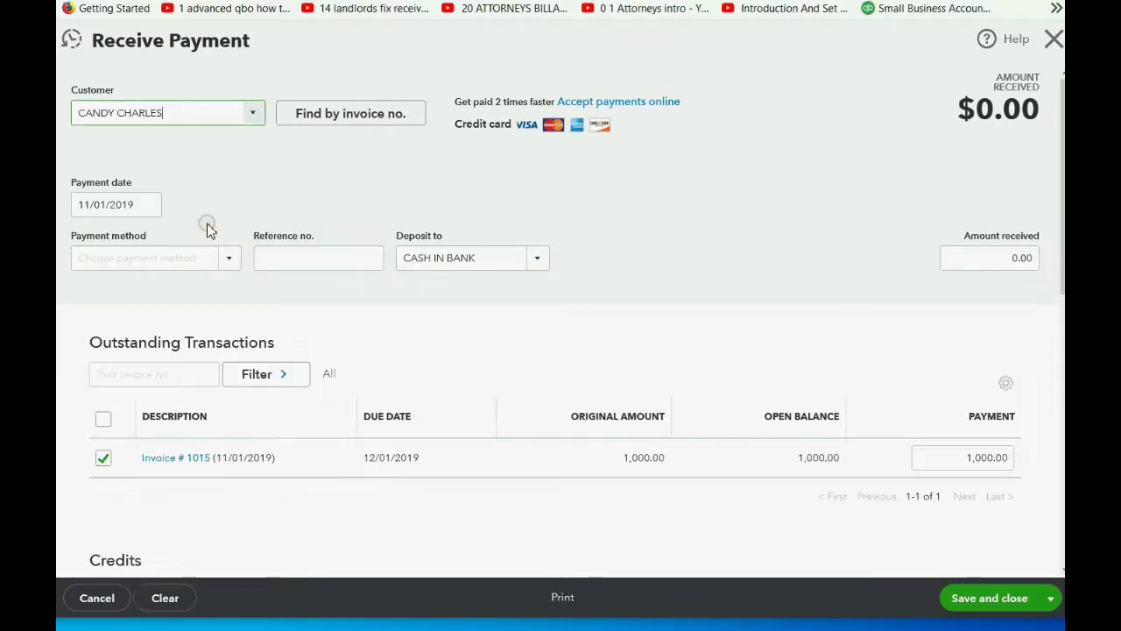
left_click(988, 254)
left_click(779, 253)
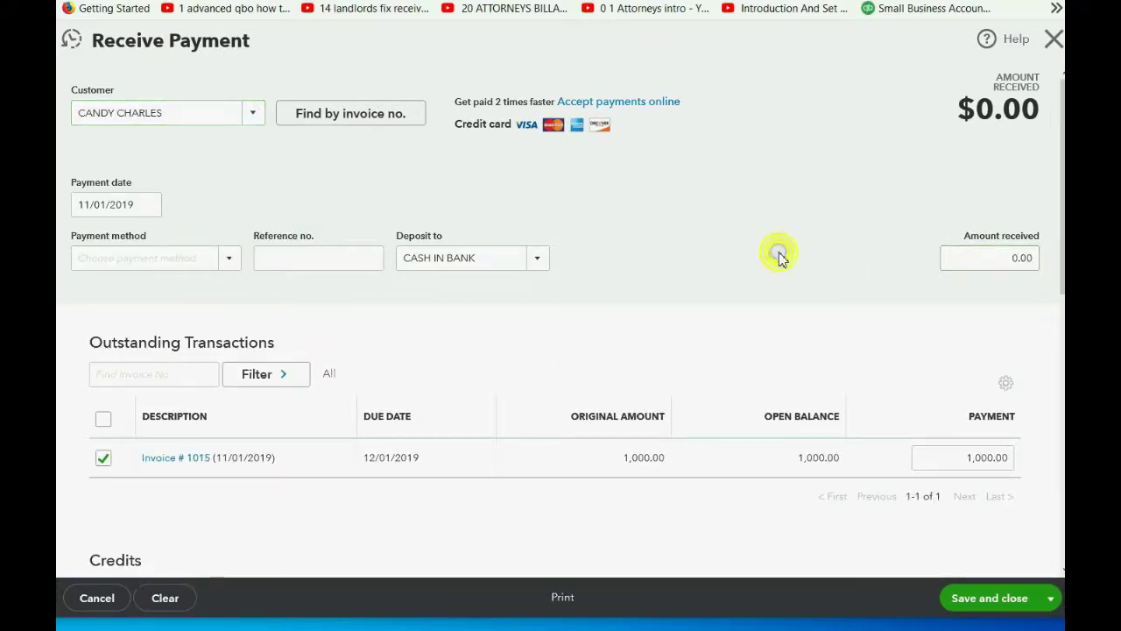
Step: Remove the unapplied 01/01/2019 payment from the credits used and keep the 11/01/2019 invoice selected for payment
scroll(781, 258, "down", 1)
scroll(780, 259, "down", 1)
scroll(781, 252, "down", 2)
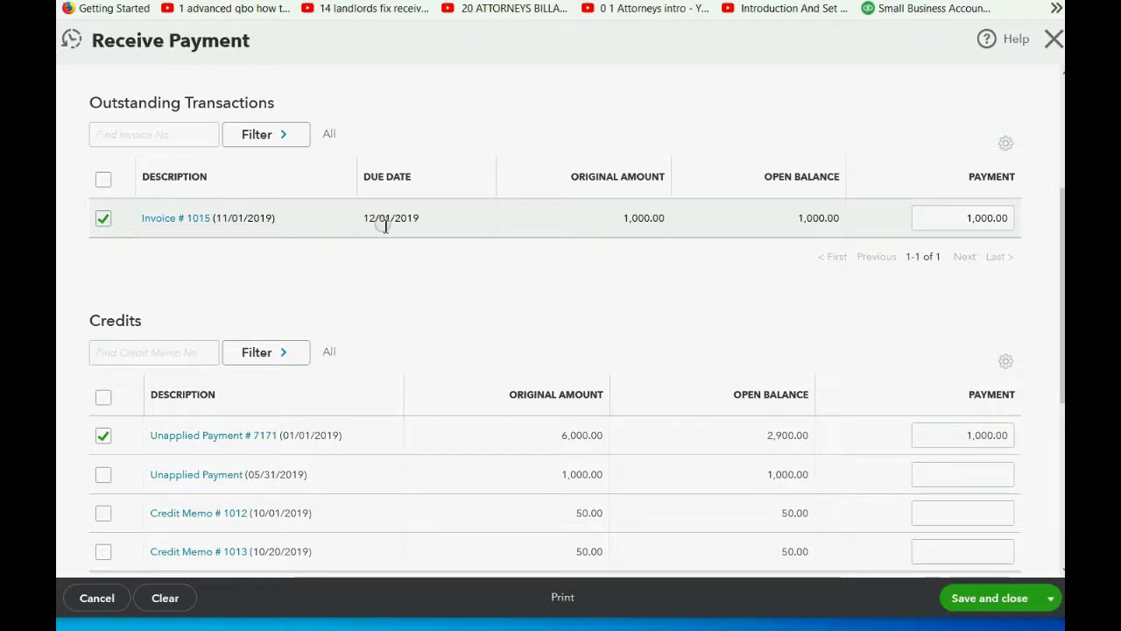
scroll(338, 363, "down", 2)
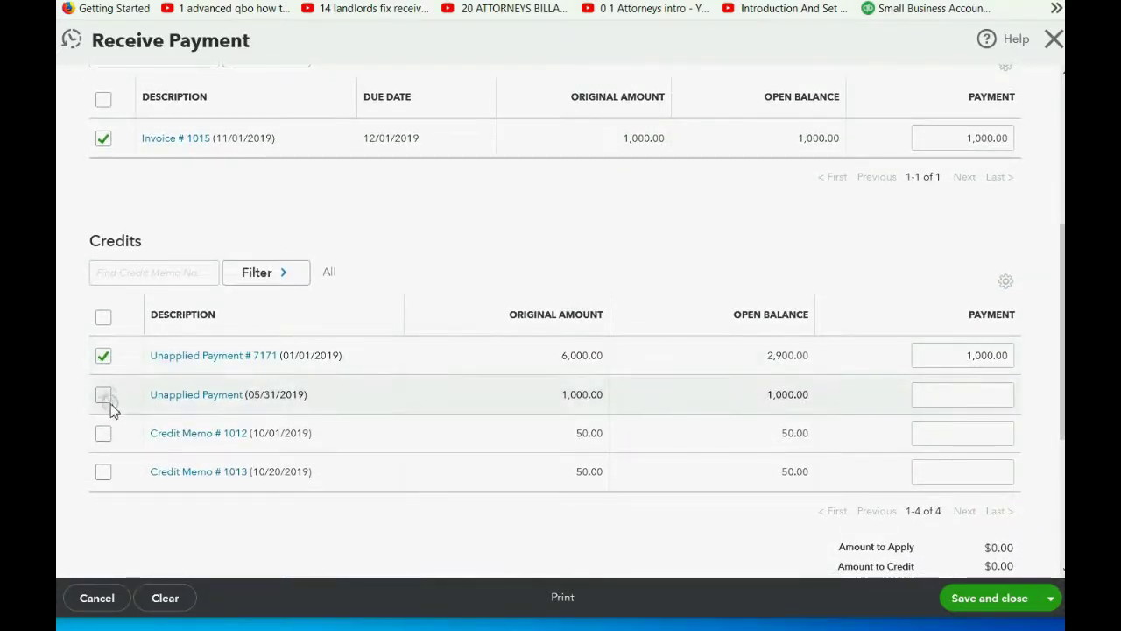
left_click(104, 355)
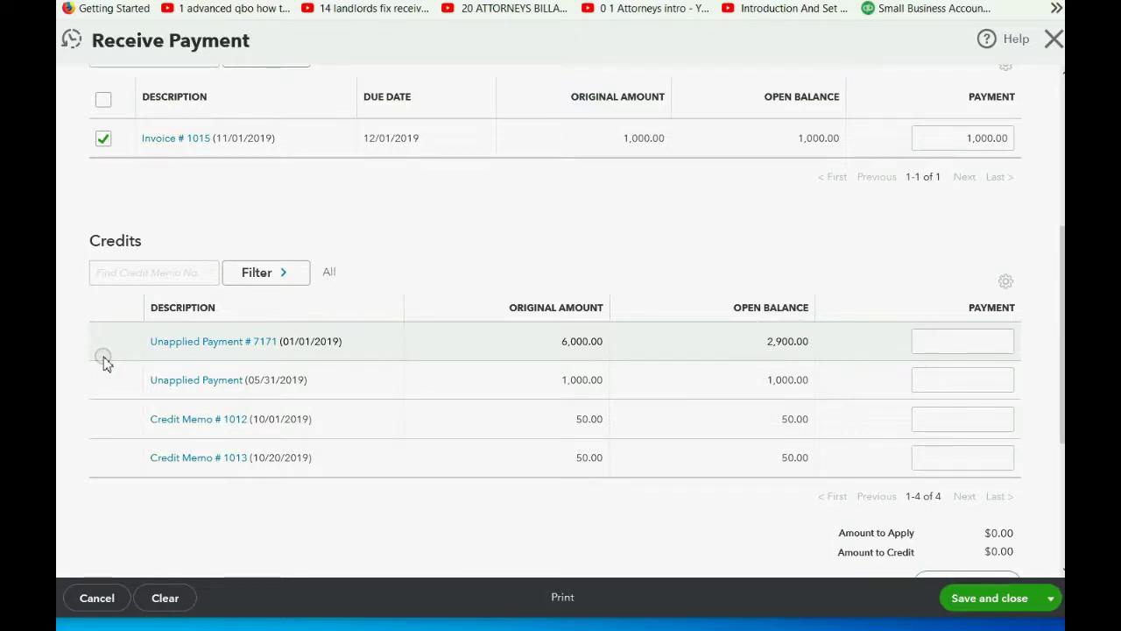
left_click(105, 142)
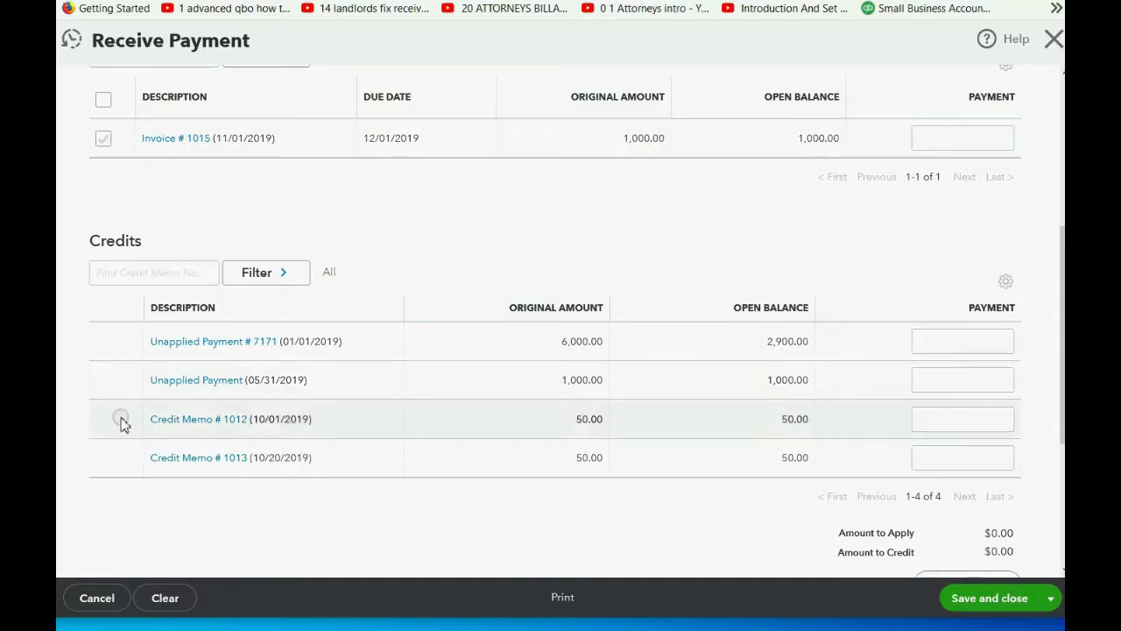
left_click(104, 139)
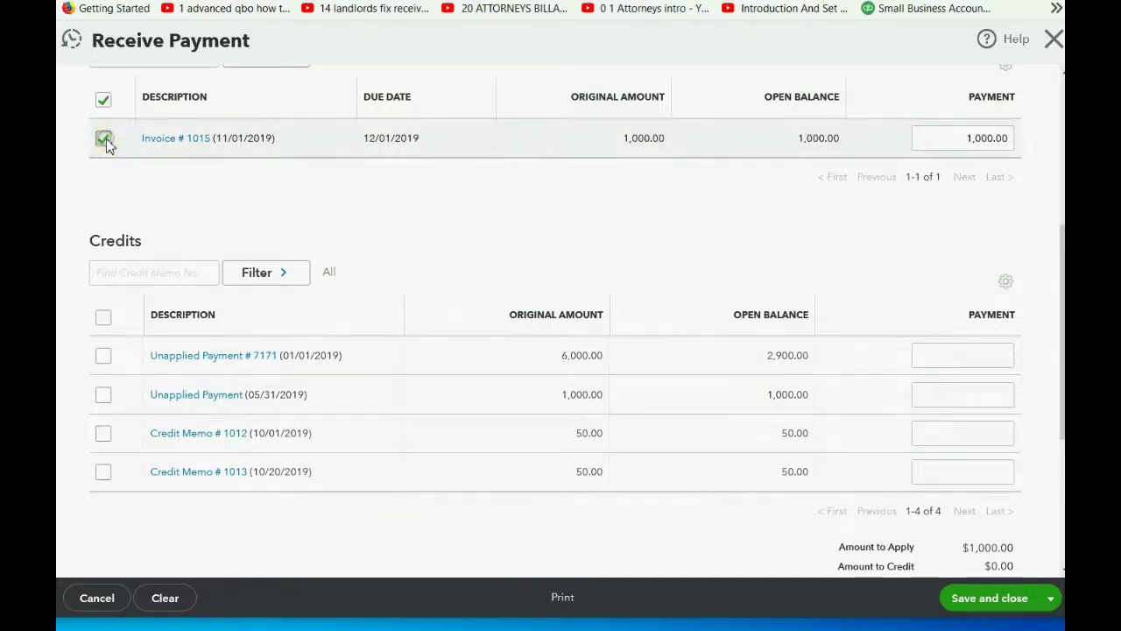
Step: Apply the two 50.00 credit memos dated 10/01/2019 and 10/20/2019 to the invoice and check the amount received
left_click(104, 435)
left_click(104, 472)
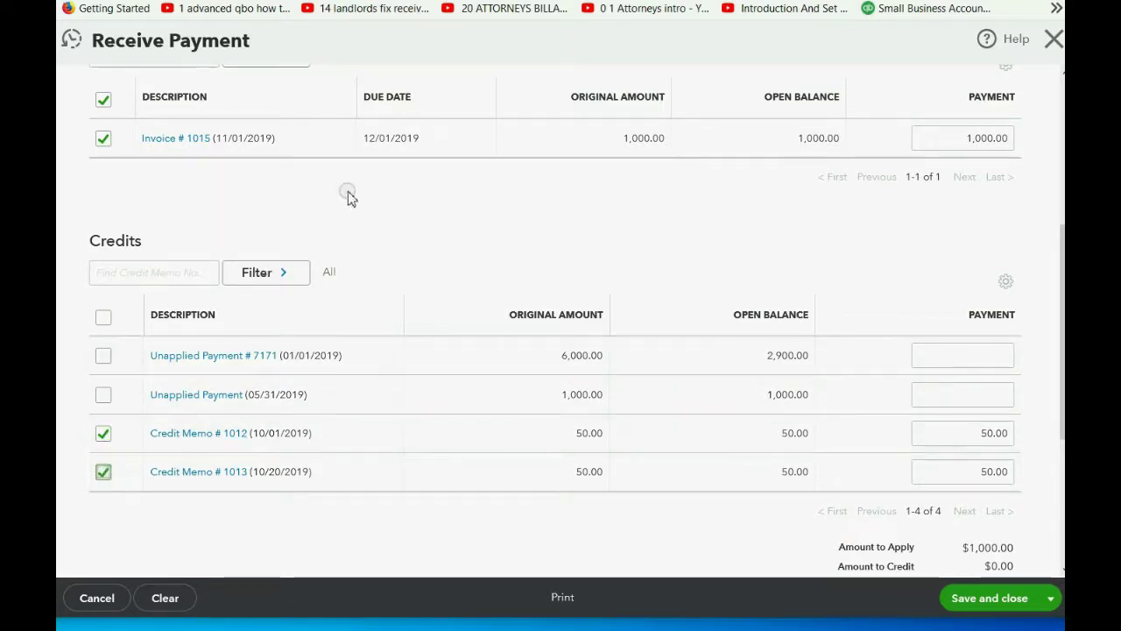
scroll(1037, 162, "up", 2)
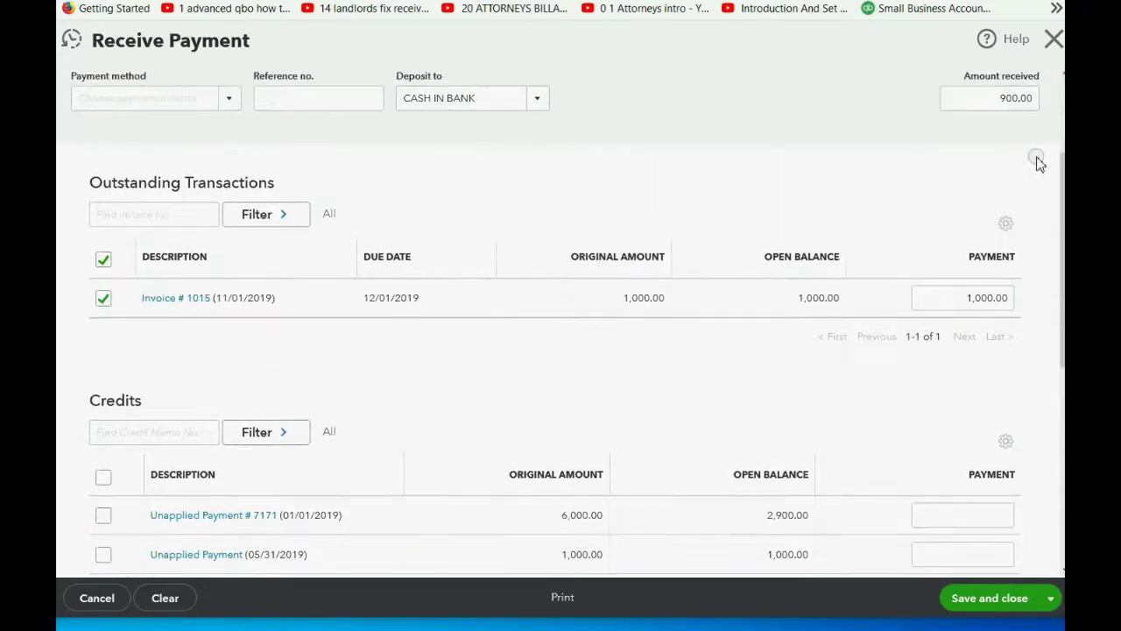
scroll(1036, 164, "down", 2)
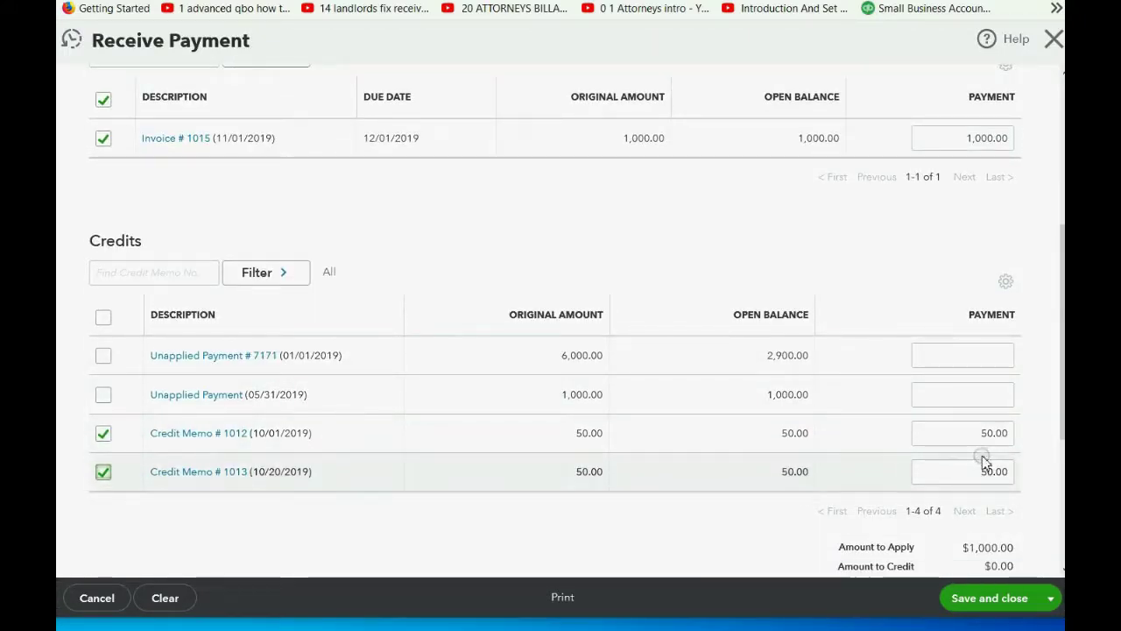
scroll(983, 458, "up", 4)
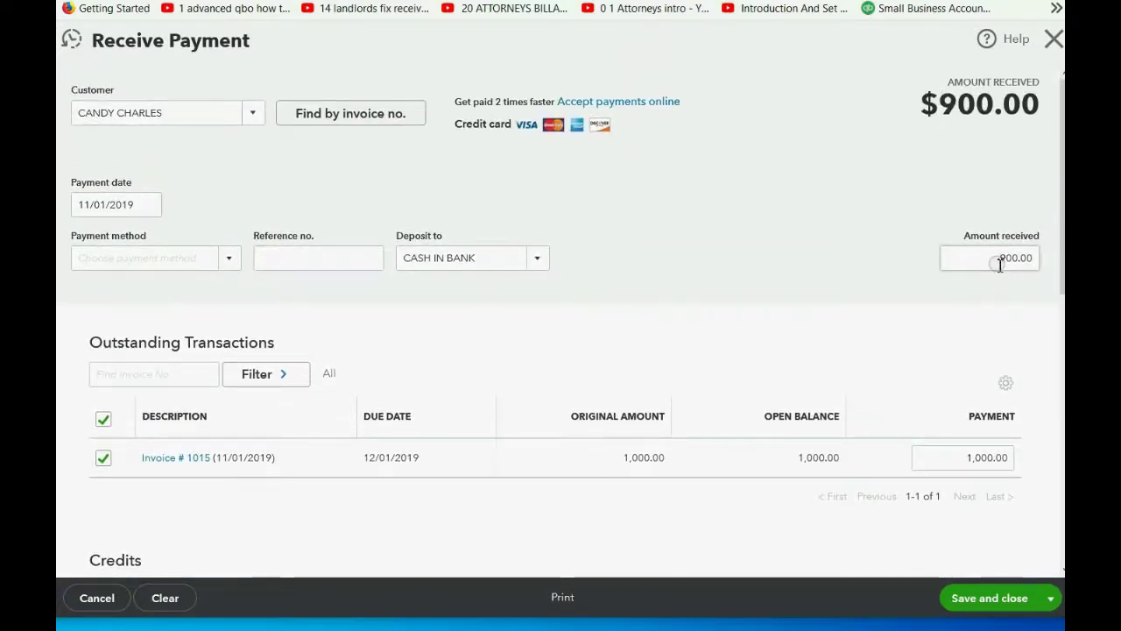
Step: Set the amount received to 0 so that only the two credit memos are applied to the 11/01/2019 invoice
scroll(999, 265, "down", 2)
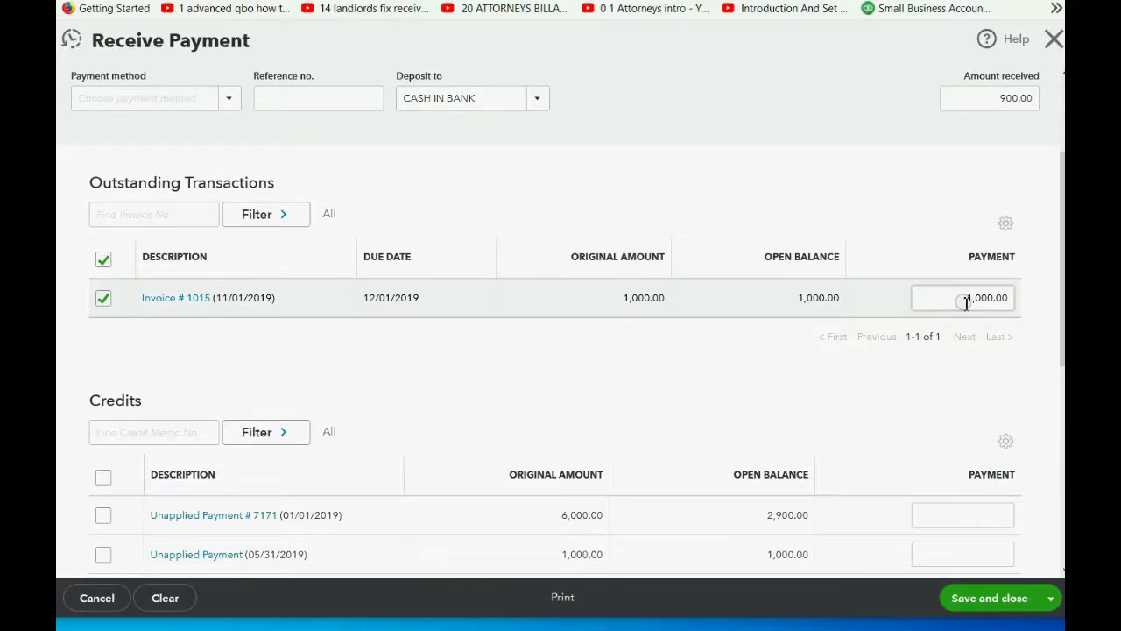
scroll(965, 302, "down", 2)
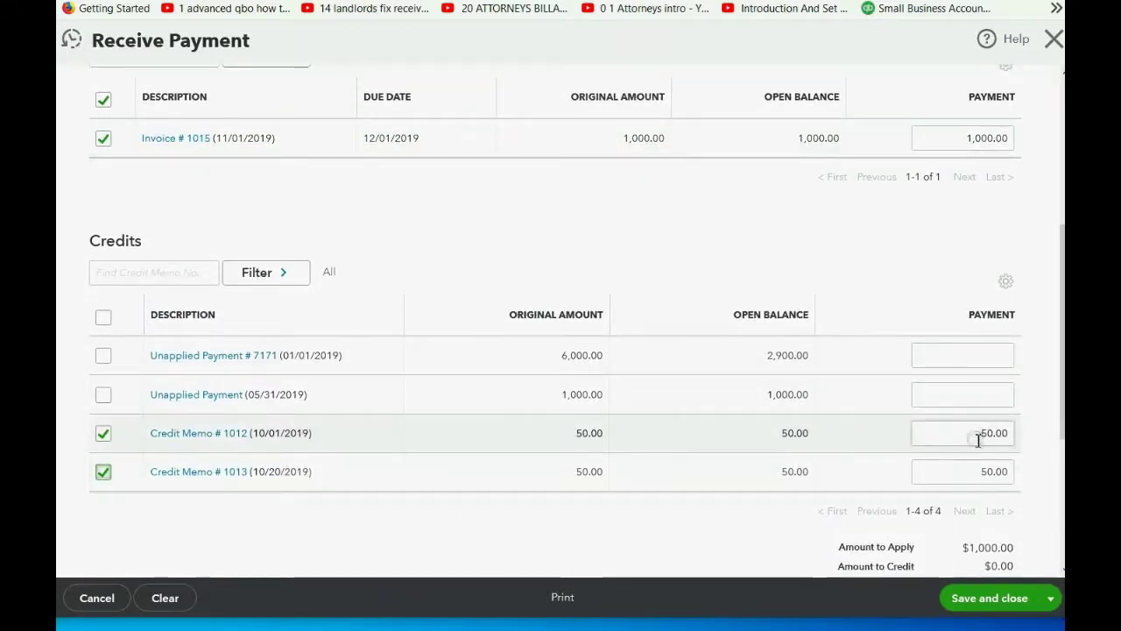
scroll(976, 421, "up", 2)
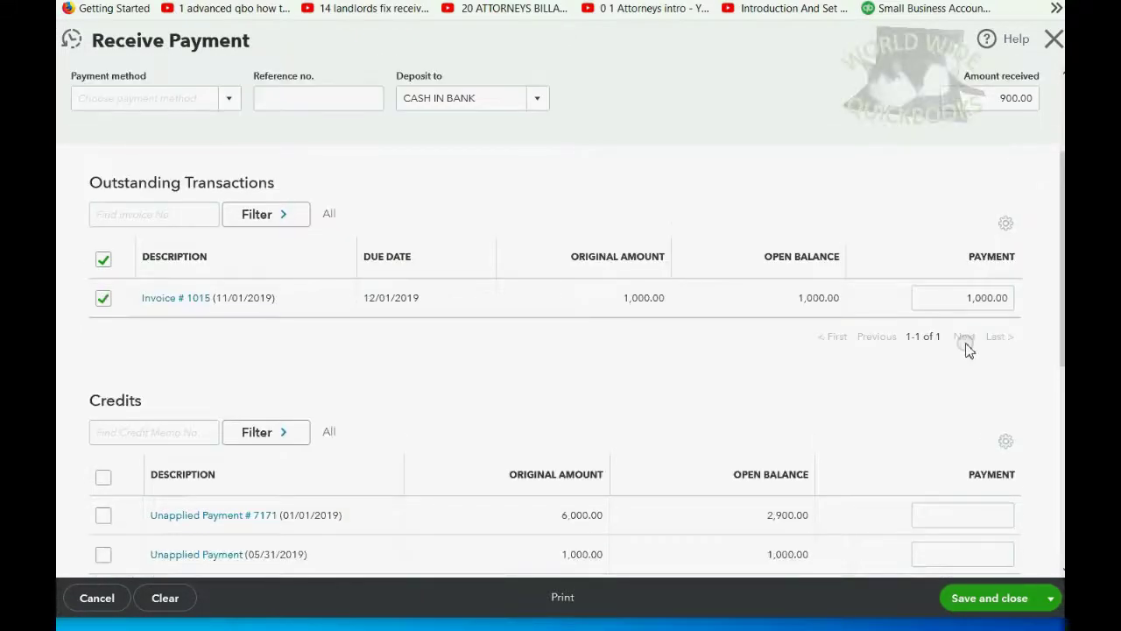
scroll(968, 348, "up", 1)
left_click(962, 376)
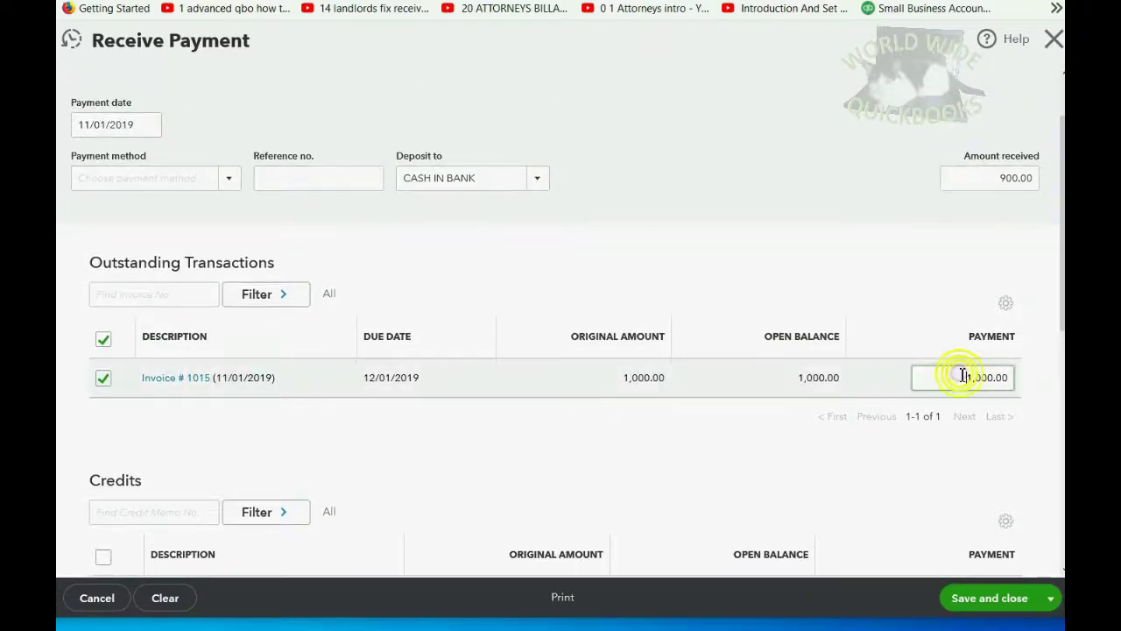
left_click_drag(990, 377, 979, 378)
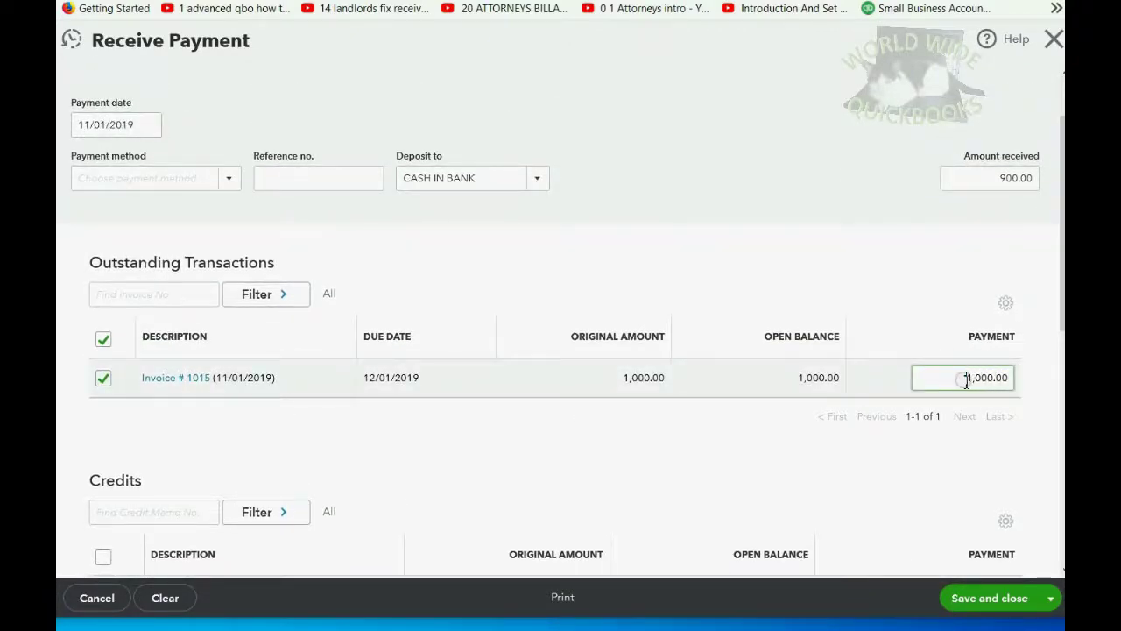
left_click(996, 179)
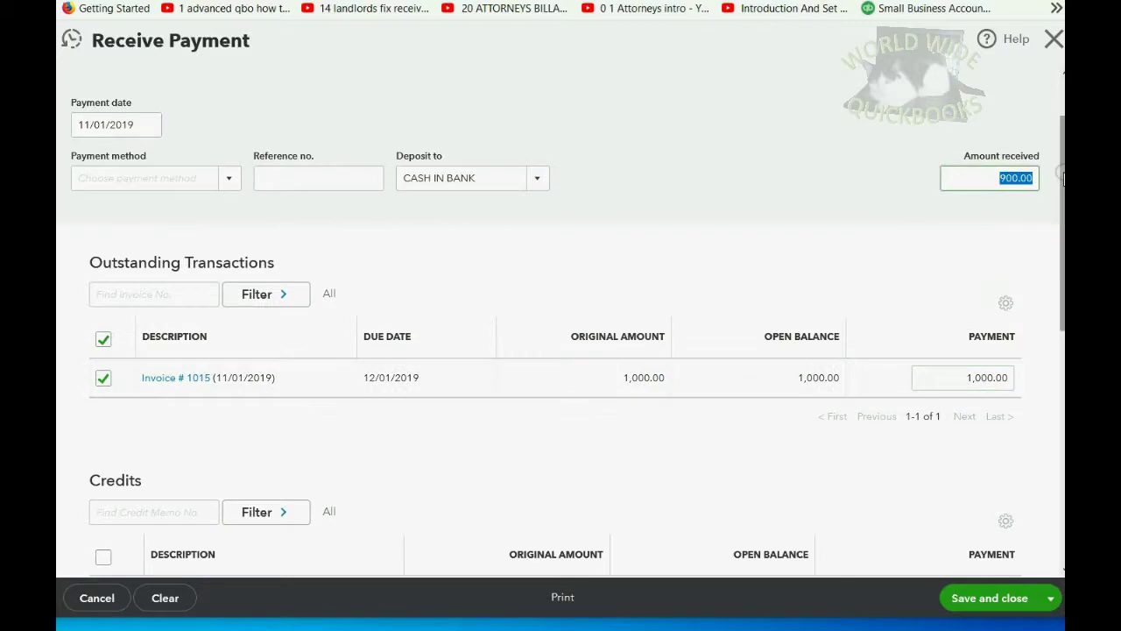
type("0")
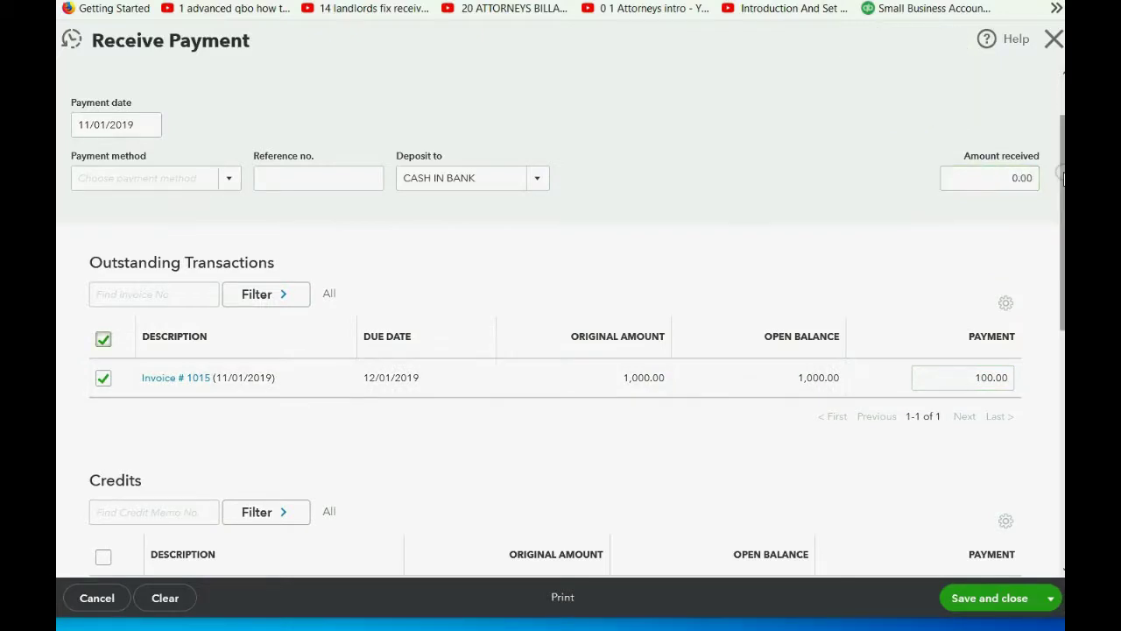
Step: Review the invoice and credit memo amounts, then save and close the received payment and check the tenant's balance in the Customer Balance Detail report
scroll(1036, 219, "down", 3)
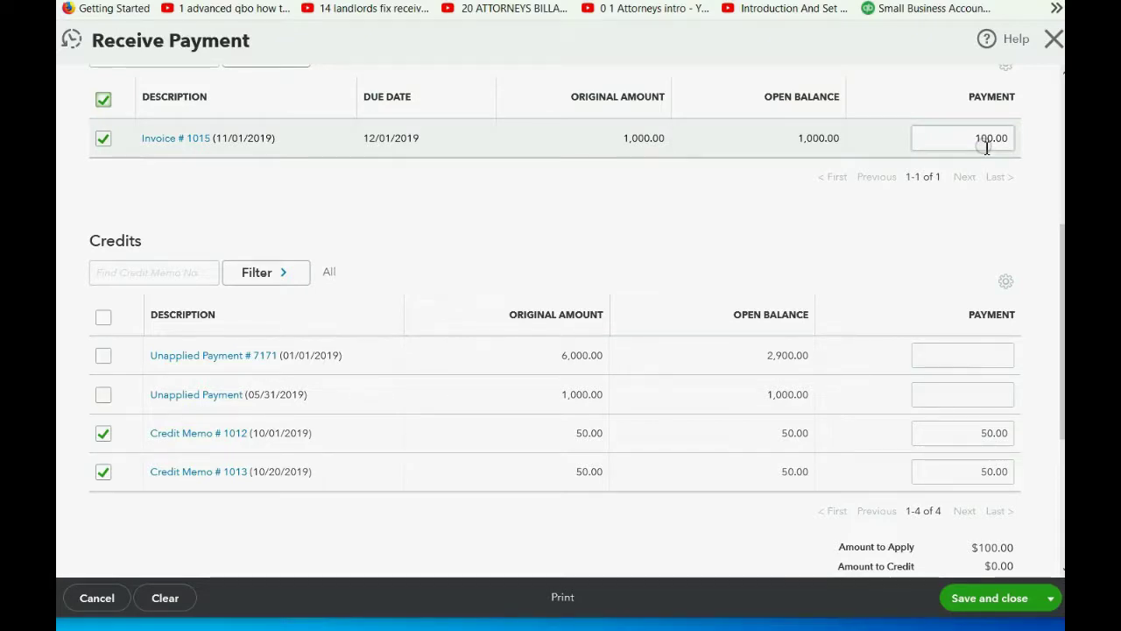
left_click_drag(824, 138, 798, 142)
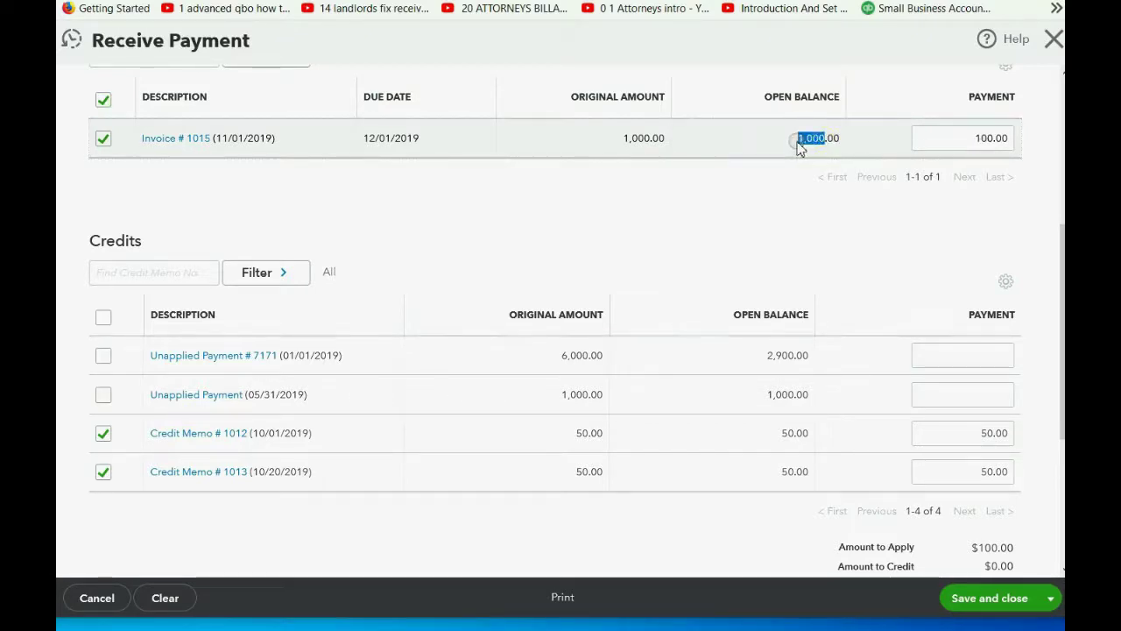
left_click(876, 209)
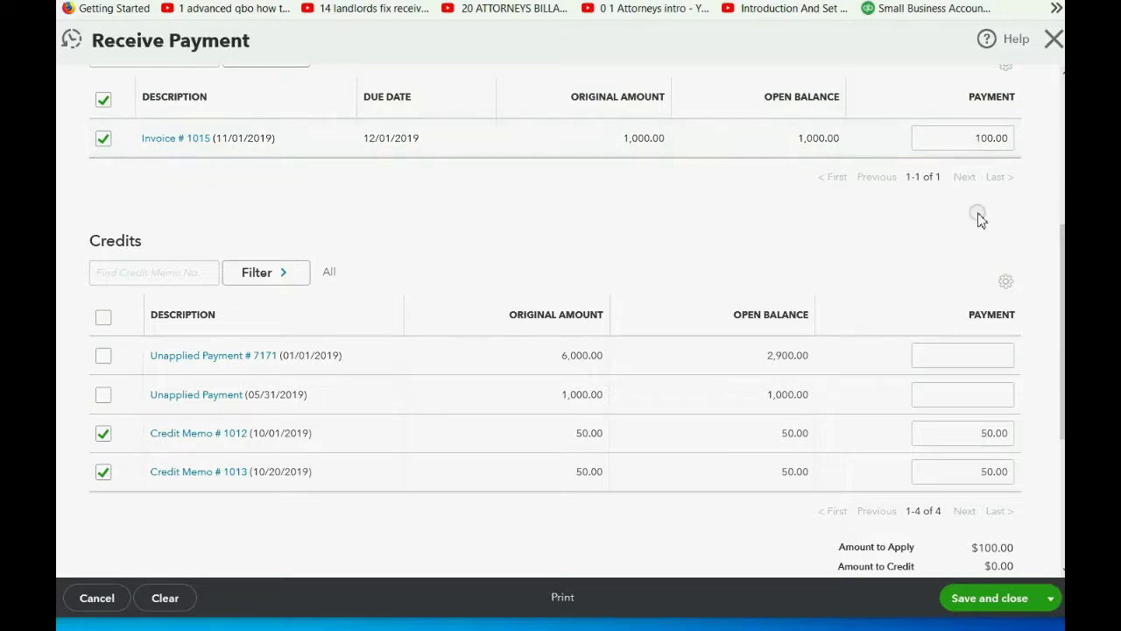
scroll(976, 219, "up", 3)
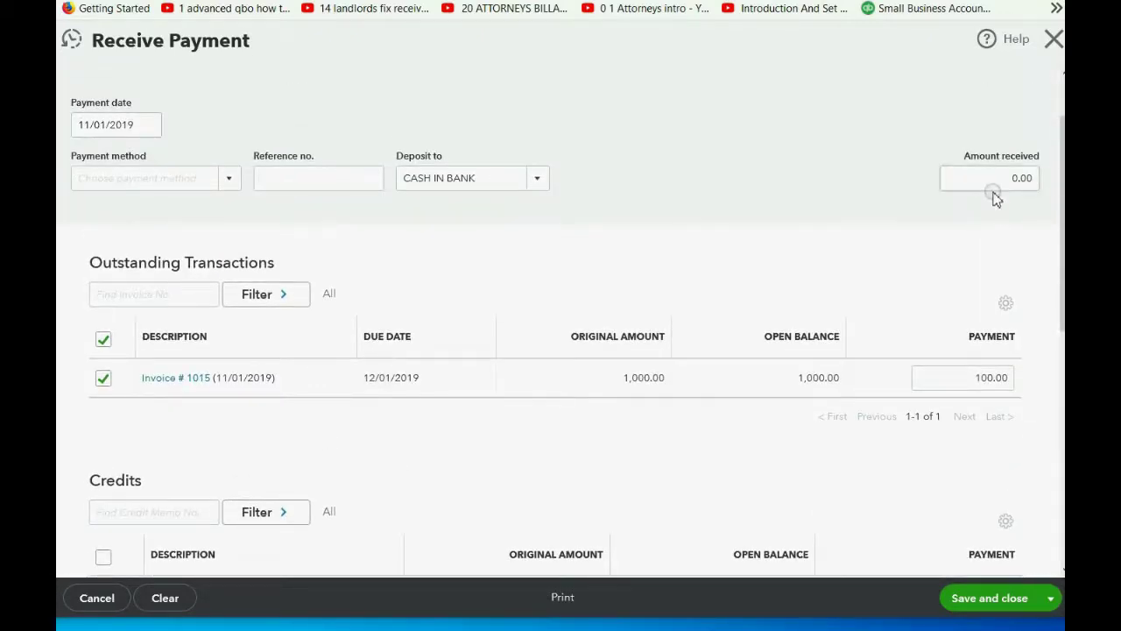
scroll(996, 197, "down", 5)
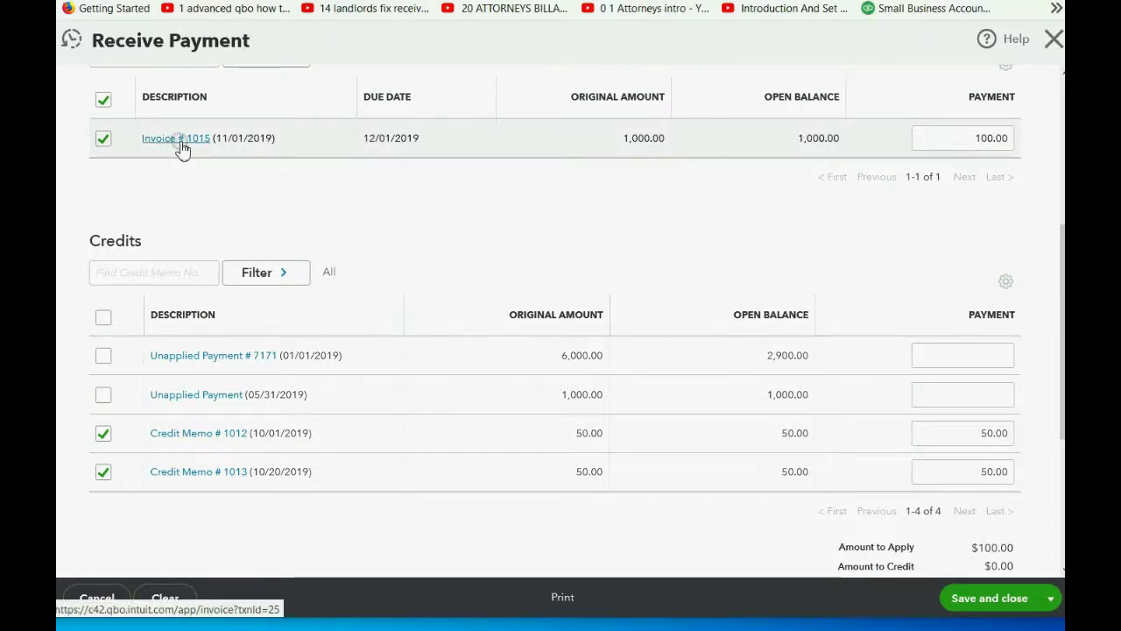
left_click(977, 602)
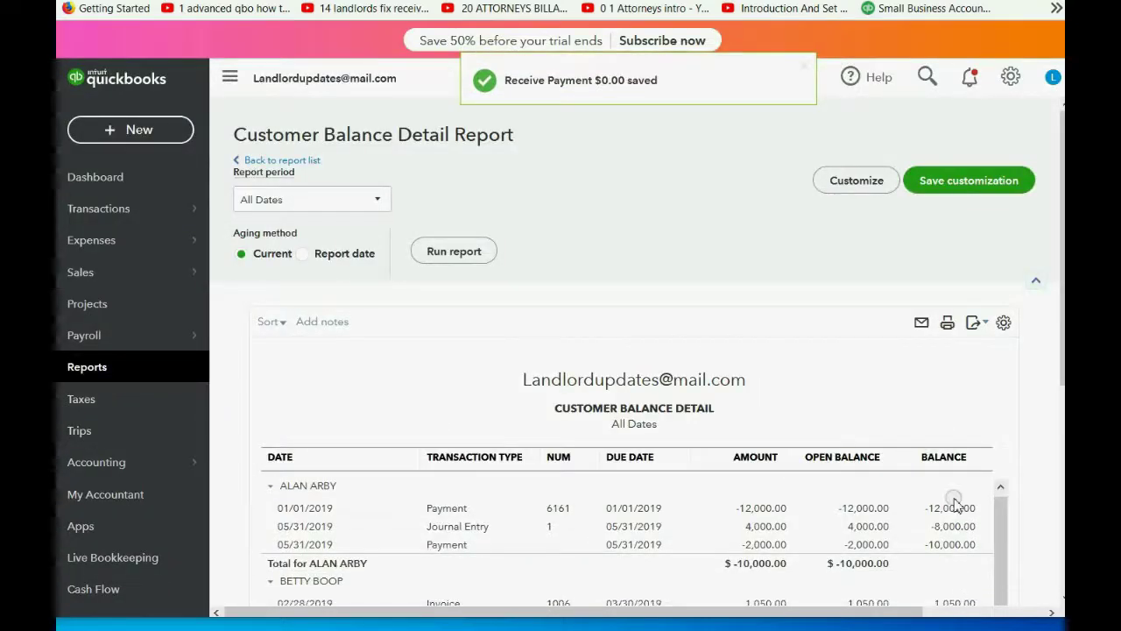
scroll(956, 505, "down", 5)
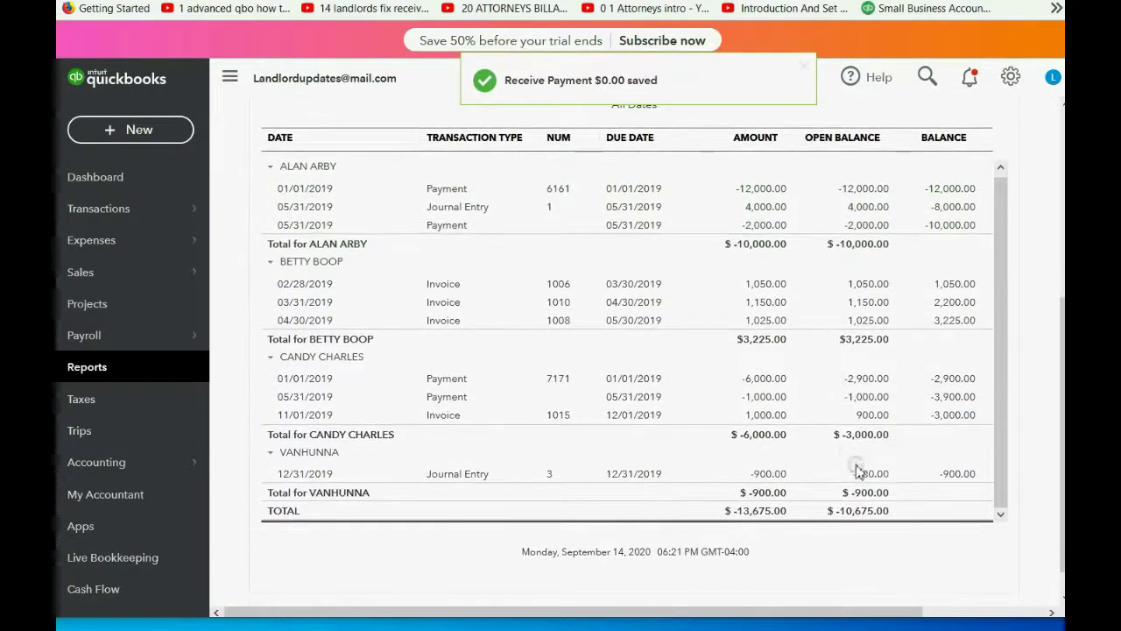